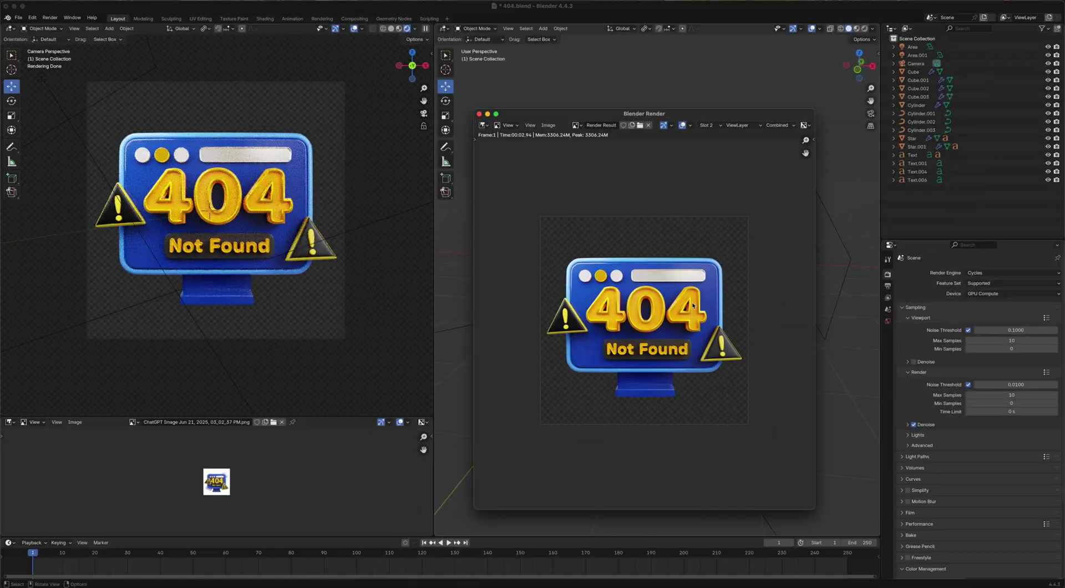
- Close the render result and move the camera and both area lights into a new collection named Lights&Camera
left_click(479, 114)
mouse_move(667, 328)
middle_mouse_down()
mouse_move(653, 345)
mouse_move(673, 343)
middle_mouse_up()
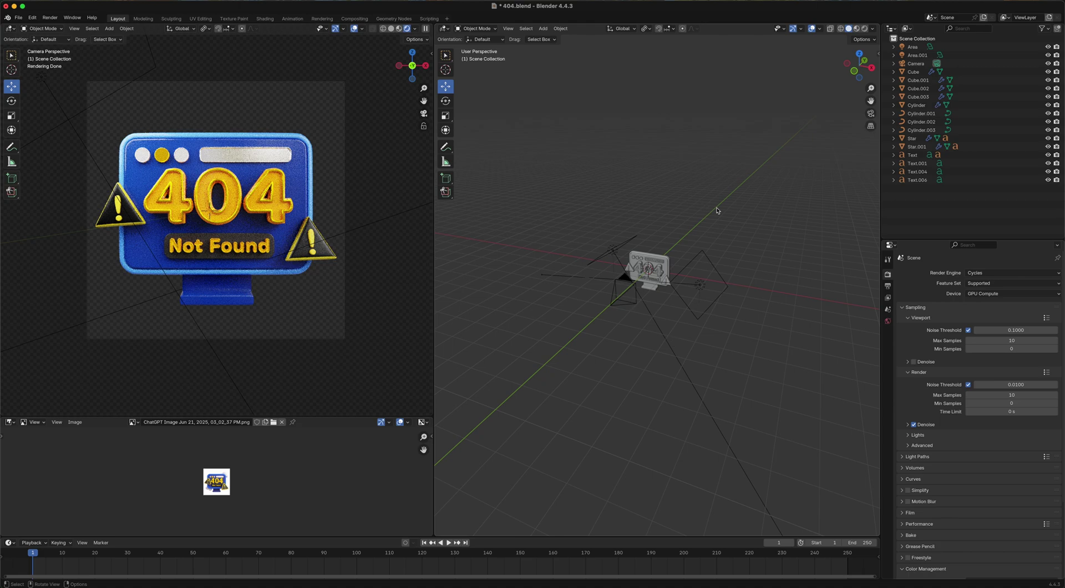
middle_click_drag(650, 346, 651, 343)
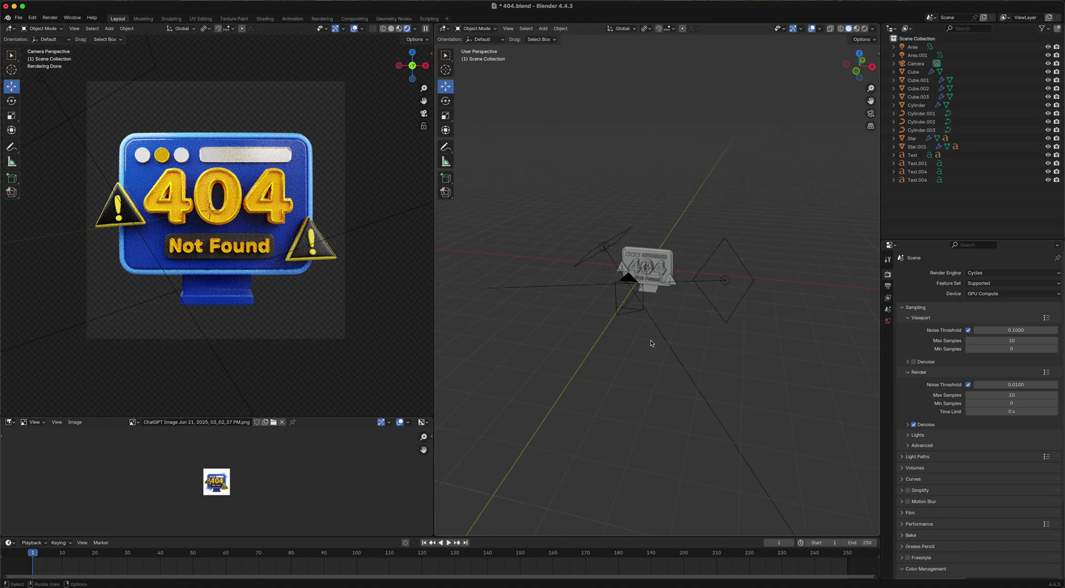
left_click(636, 315)
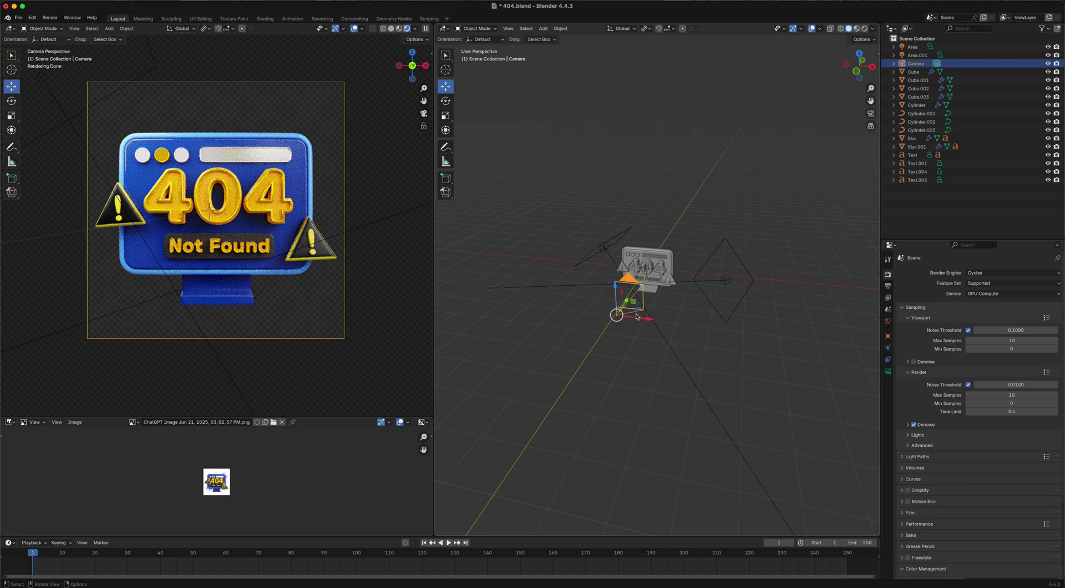
left_click(716, 311, "shift")
left_click(594, 253, "shift")
middle_click_drag(596, 254, 635, 281)
key("m")
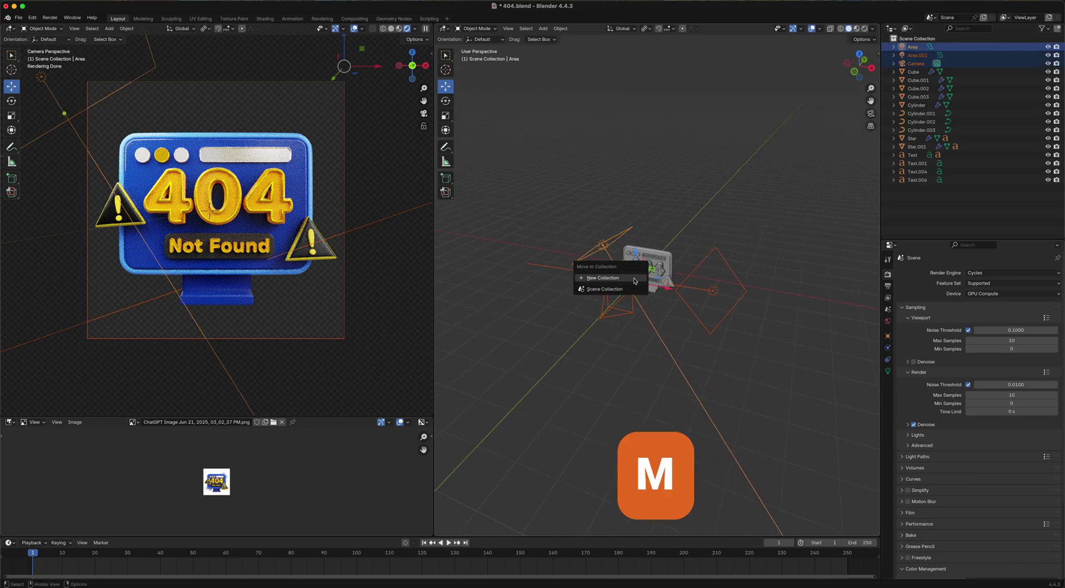
left_click(621, 278)
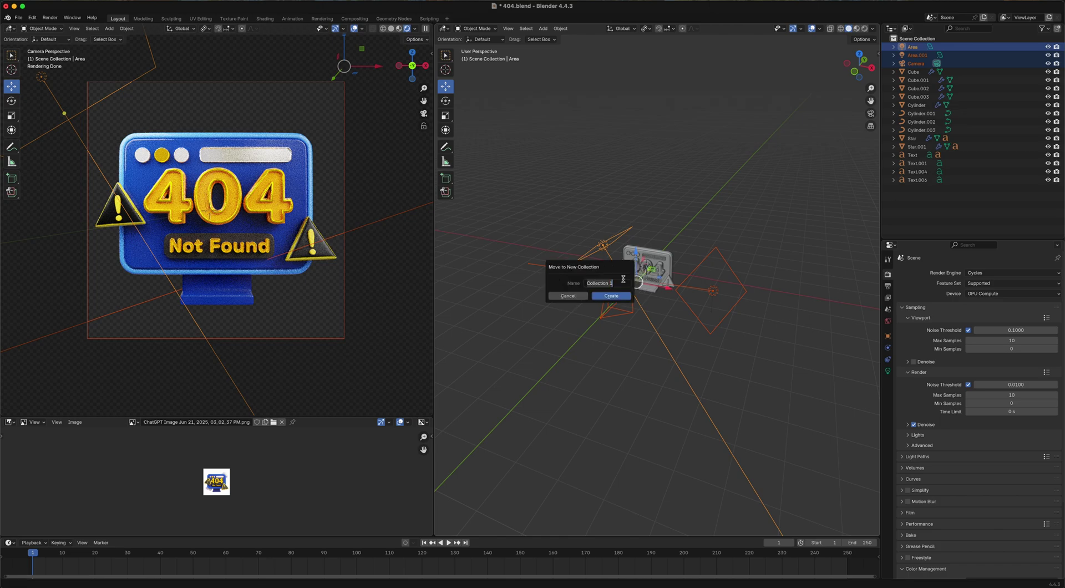
type("Lights&Camera")
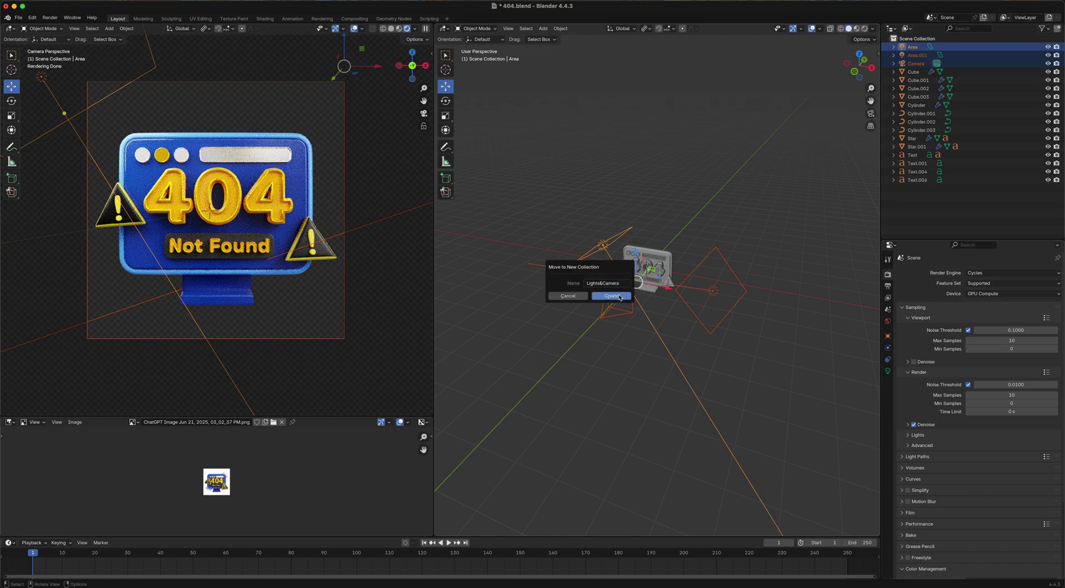
left_click(611, 295)
- Collapse the Lights&Camera collection and hide it in the viewport
scroll(668, 236, "down", 2)
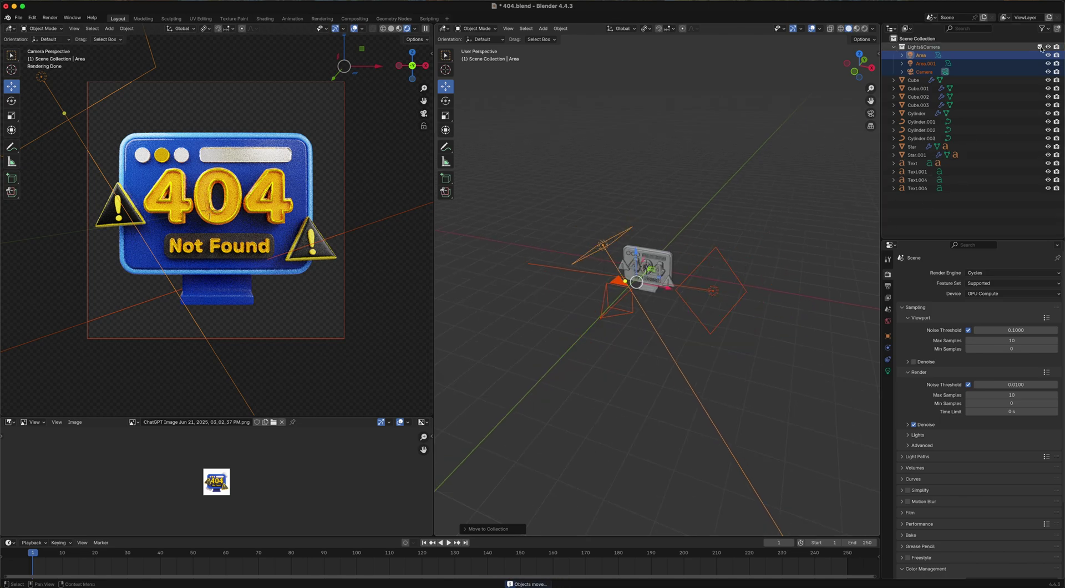
left_click(893, 47)
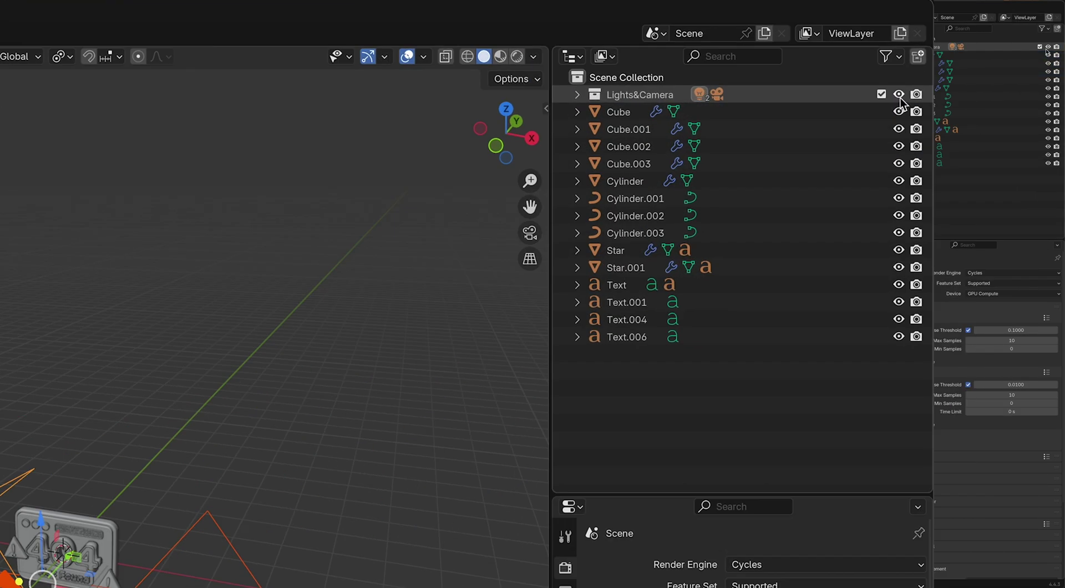
left_click(1048, 46)
- Move the right warning triangle and its exclamation mark into a new collection named Warning-R
scroll(637, 278, "up", 5)
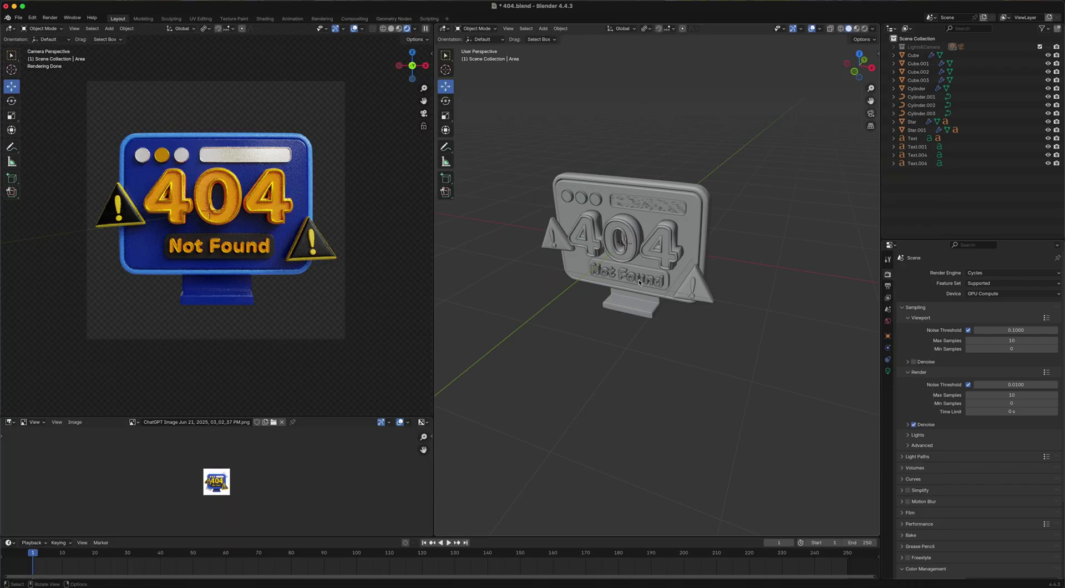
middle_click_drag(639, 282, 669, 249)
scroll(611, 318, "up", 1)
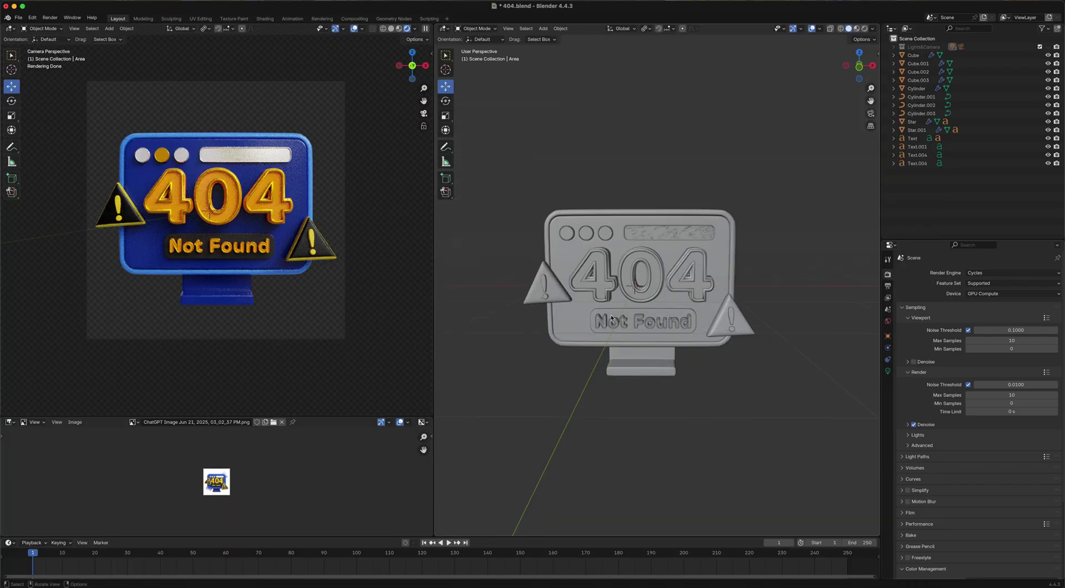
left_click(730, 313)
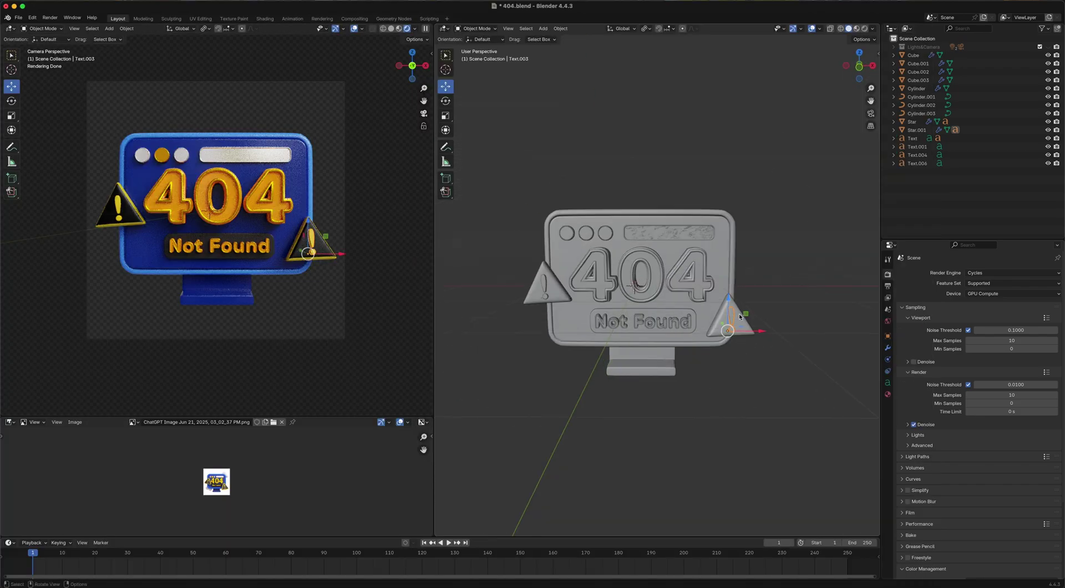
left_click(738, 314)
middle_click_drag(738, 314, 734, 331)
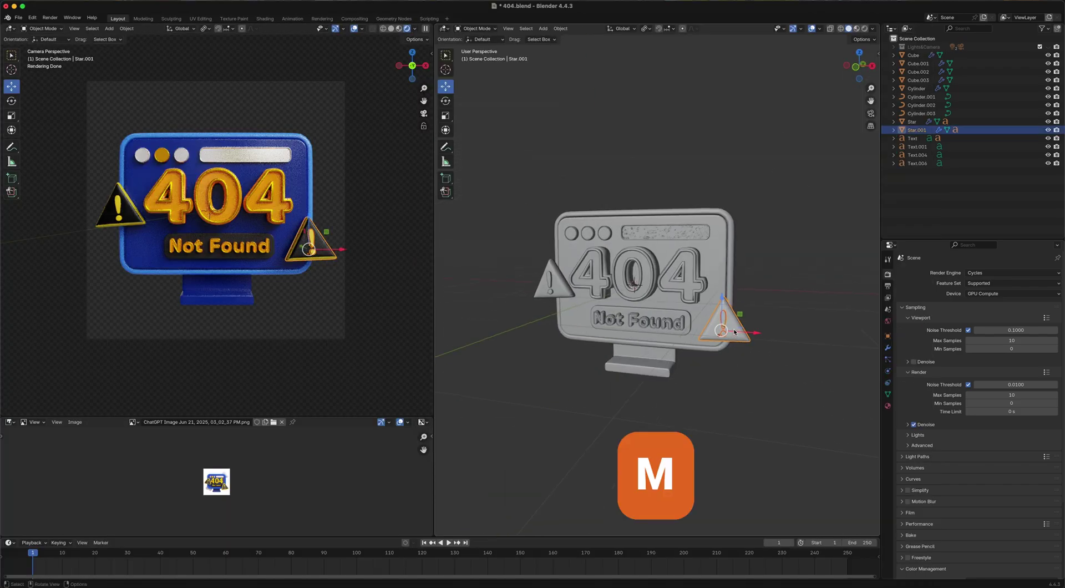
key("m")
left_click(733, 332)
type("Warning-R")
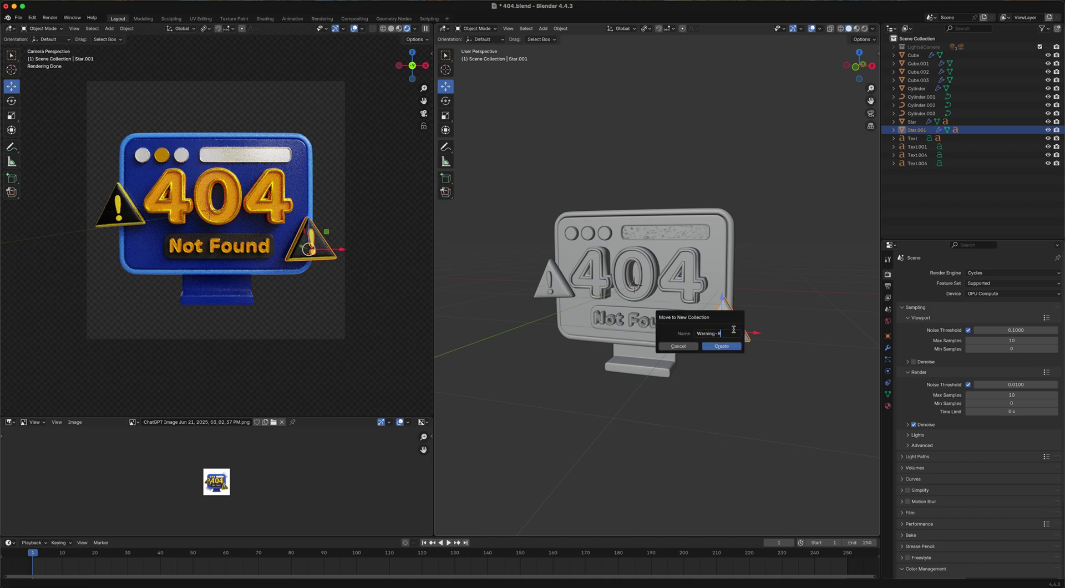
key("Return")
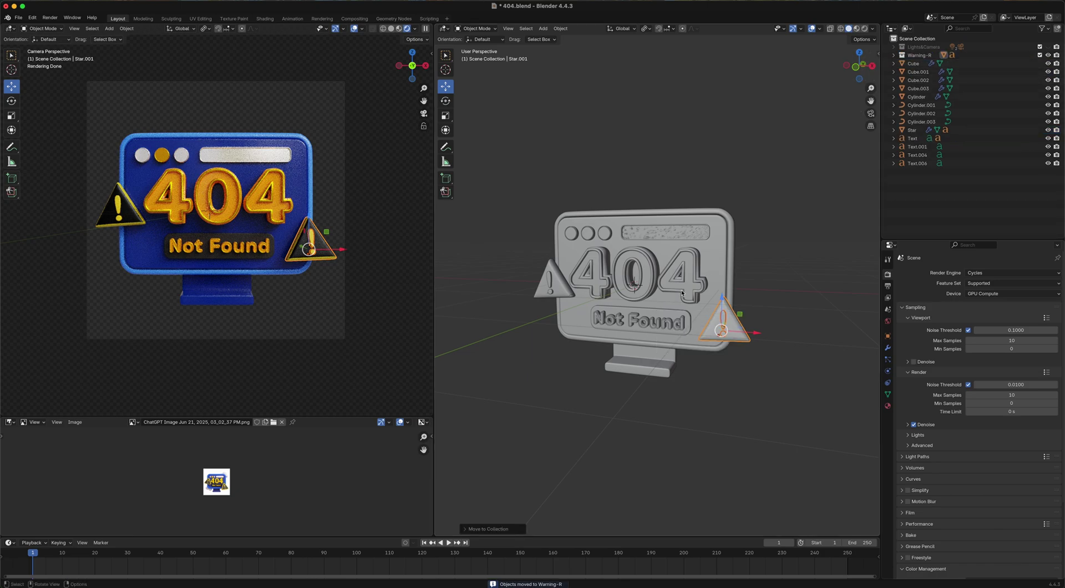
- Move the left warning triangle and its exclamation mark into a new collection named Warning-L, and hide both warning collections
middle_click_drag(599, 297, 586, 292)
left_click(536, 285)
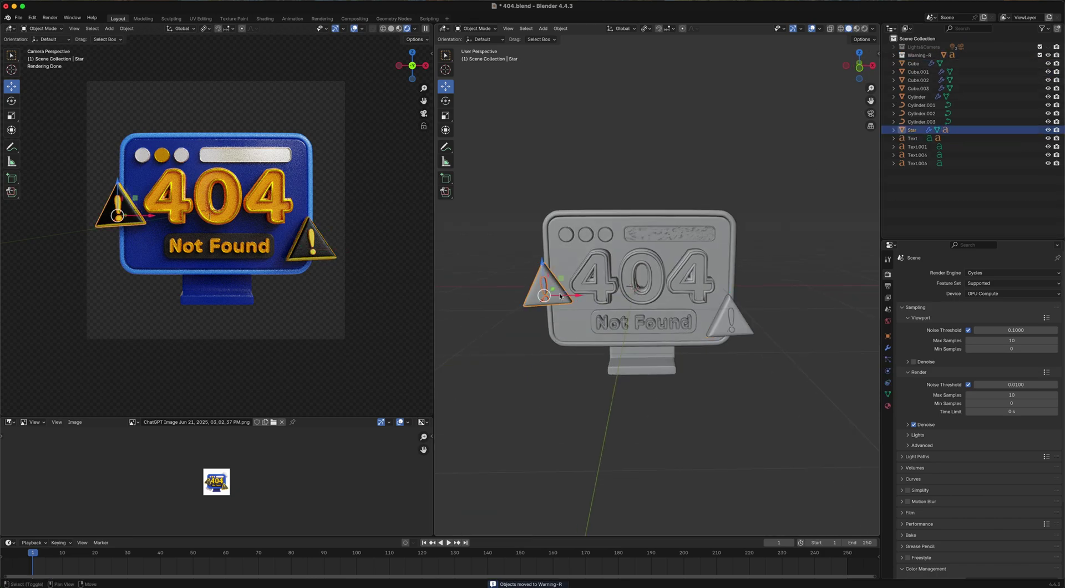
key("m")
left_click(560, 295)
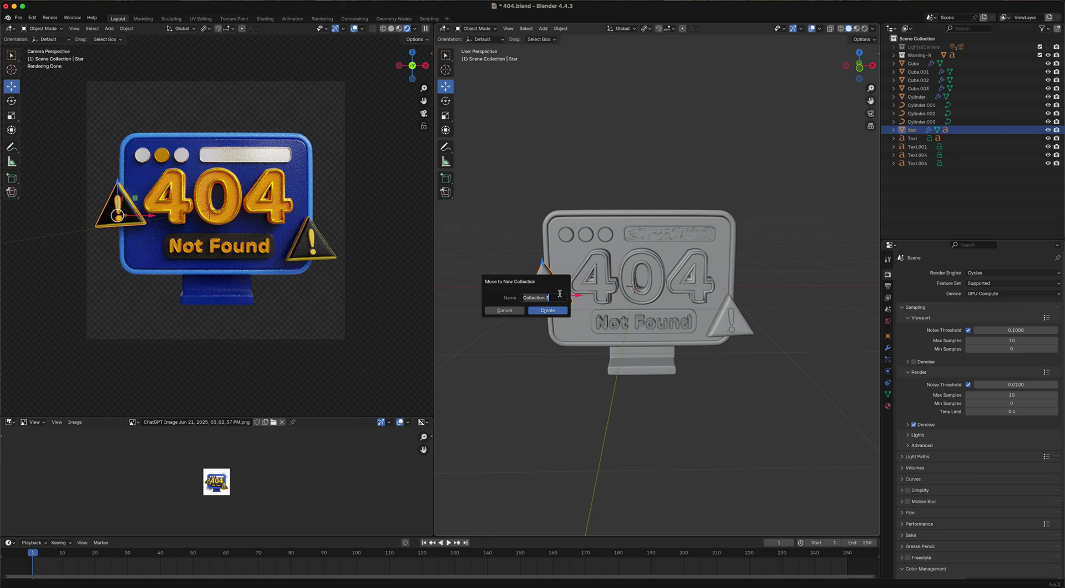
type("Warning-L")
key("Return")
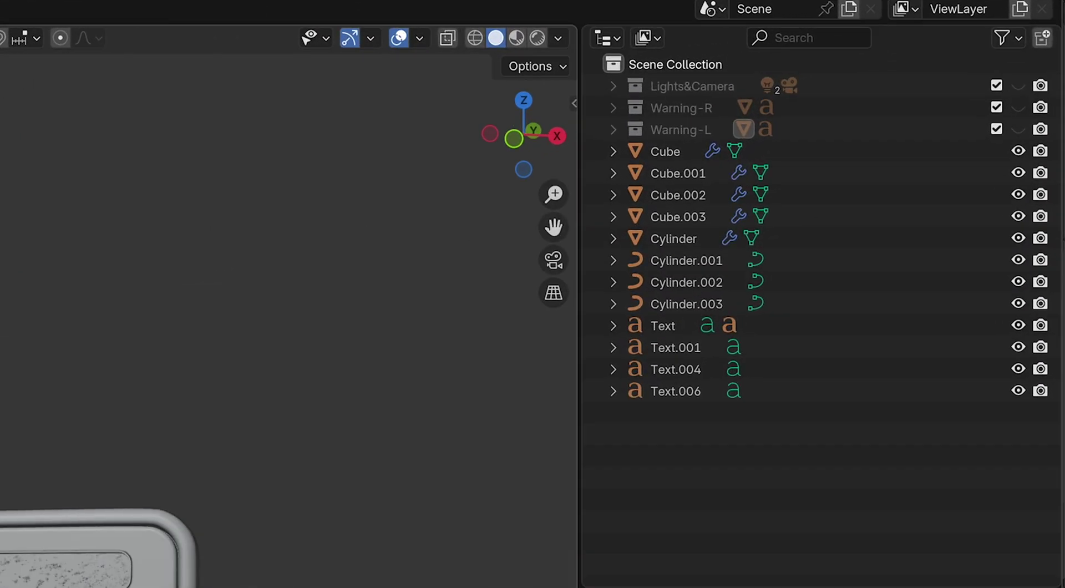
- Move the front 404 text, the Not Found text and its backing plate into a new collection named 404-TEXT-Collection, and hide it
middle_click_drag(249, 554, 221, 568)
scroll(239, 554, "up", 5)
left_click(240, 554)
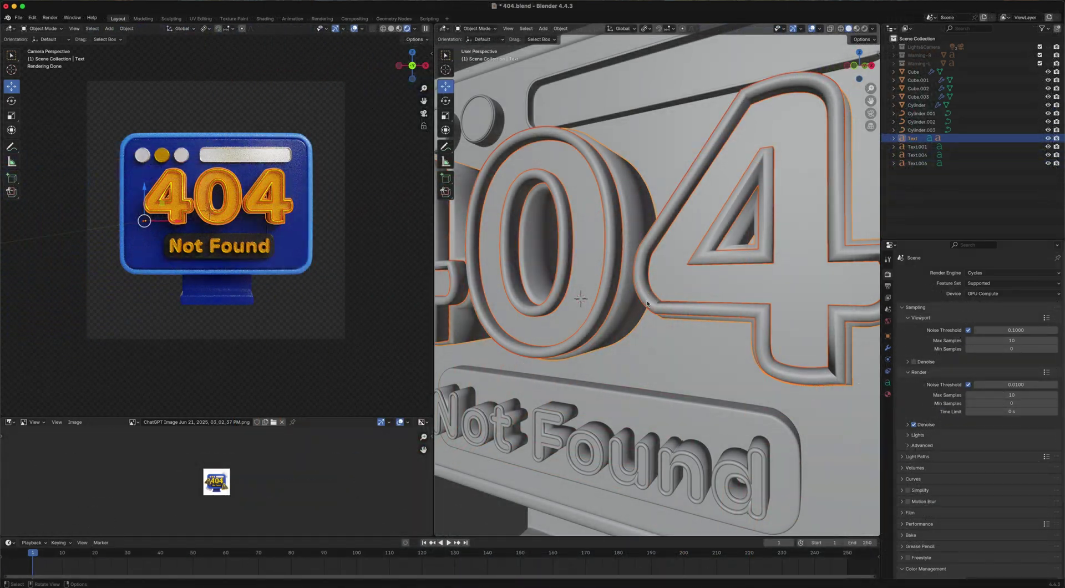
left_click(581, 395, "shift")
left_click(585, 390, "shift")
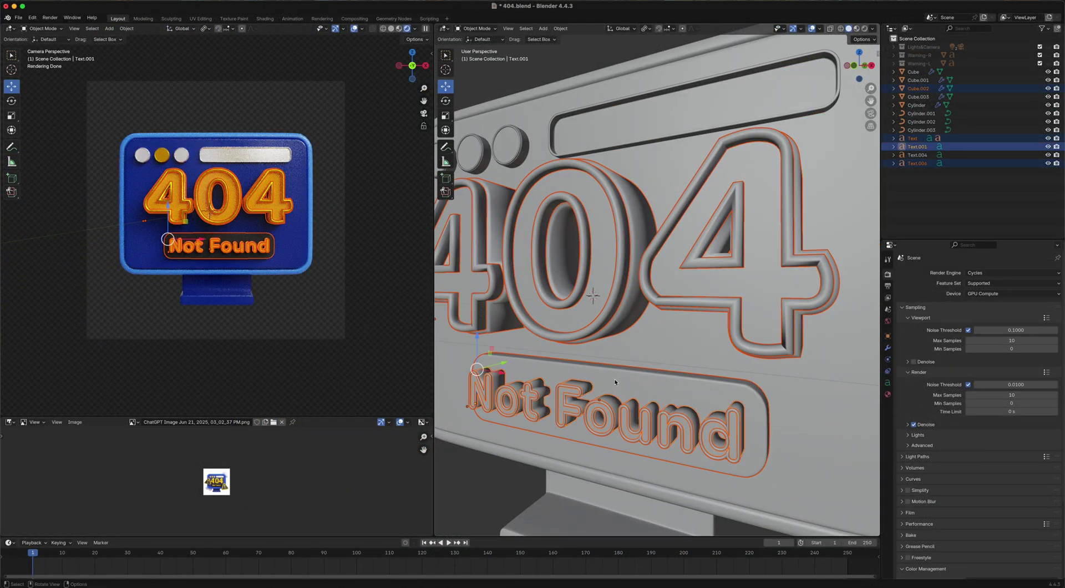
scroll(585, 390, "down", 6)
middle_click_drag(588, 388, 646, 382)
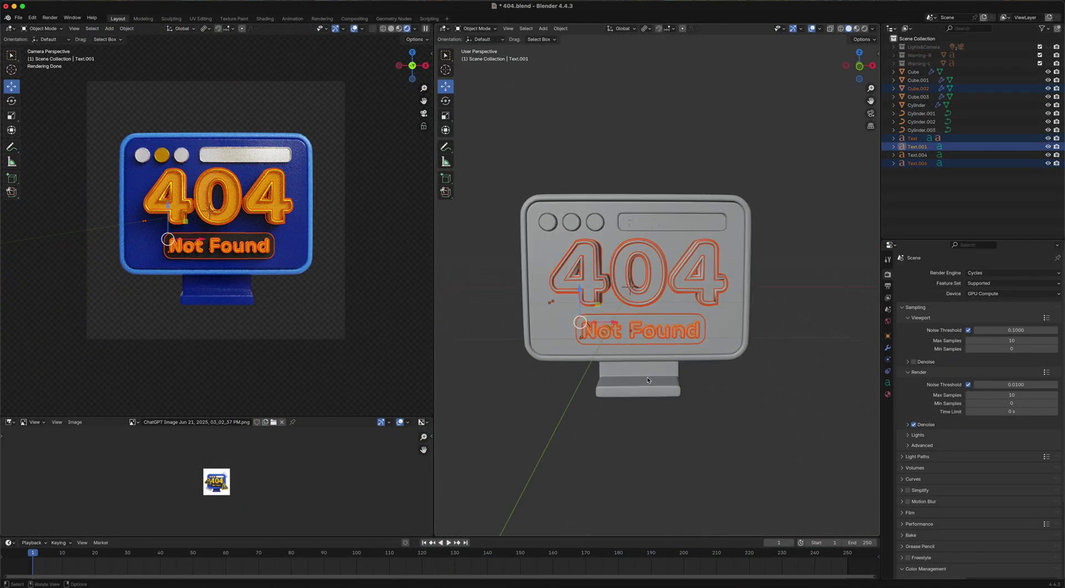
key("m")
left_click(652, 357)
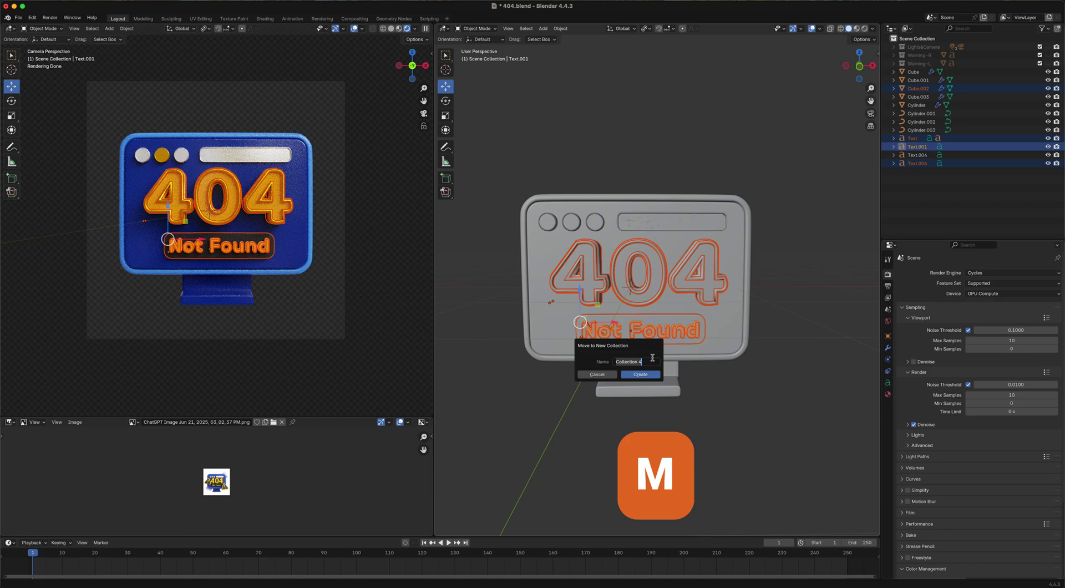
type("404-TEXT-C")
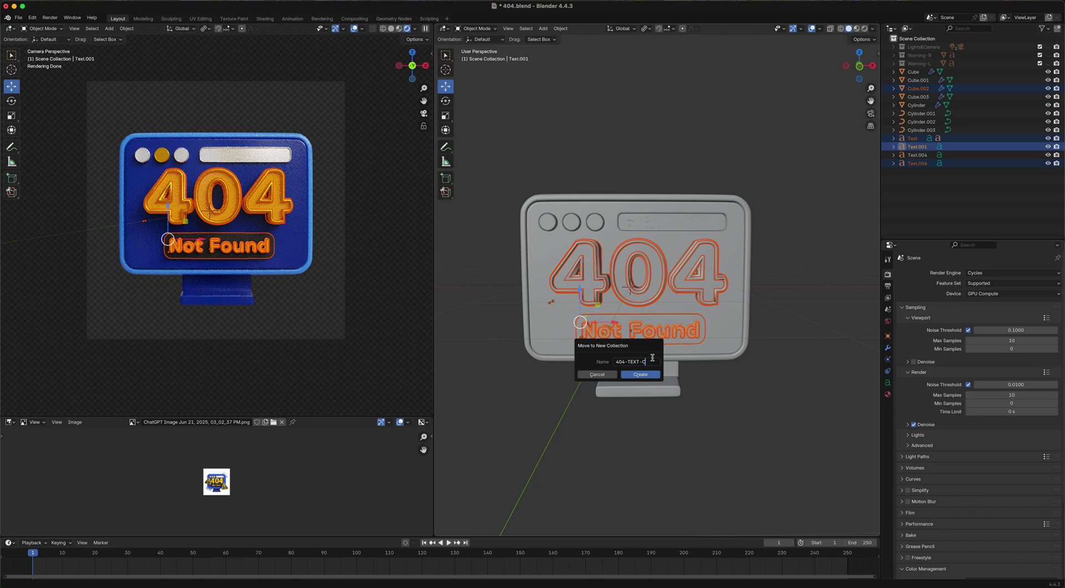
type("ollection")
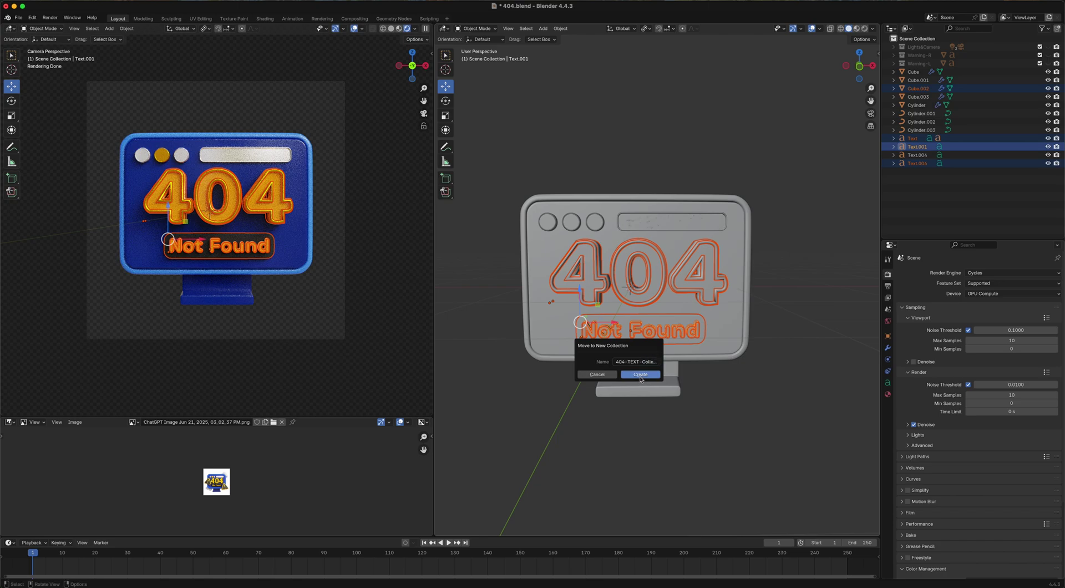
left_click(639, 374)
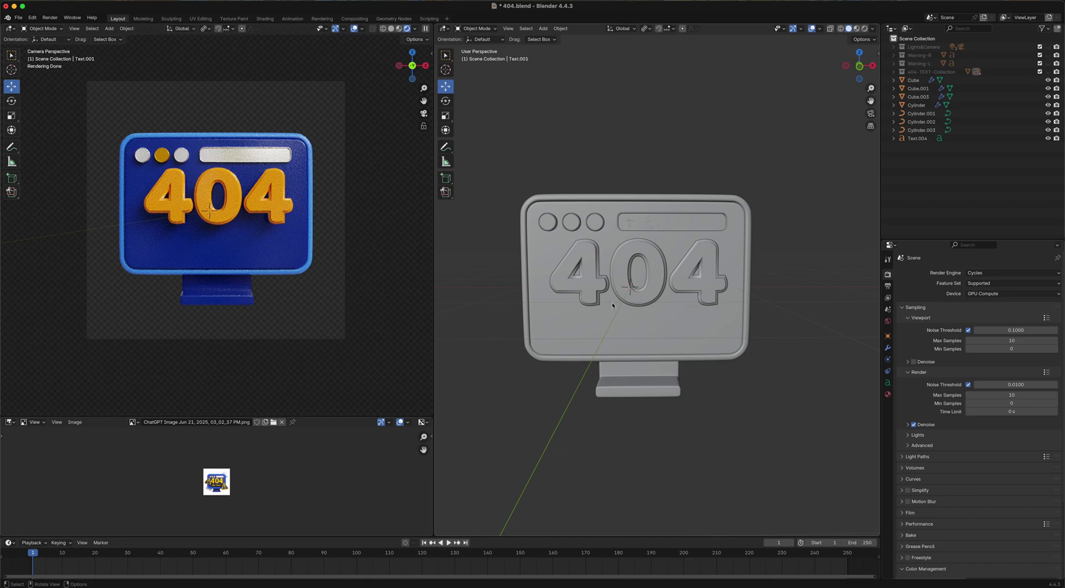
- Move the remaining 404 text on the monitor into the existing 404-TEXT-Collection
left_click(709, 276)
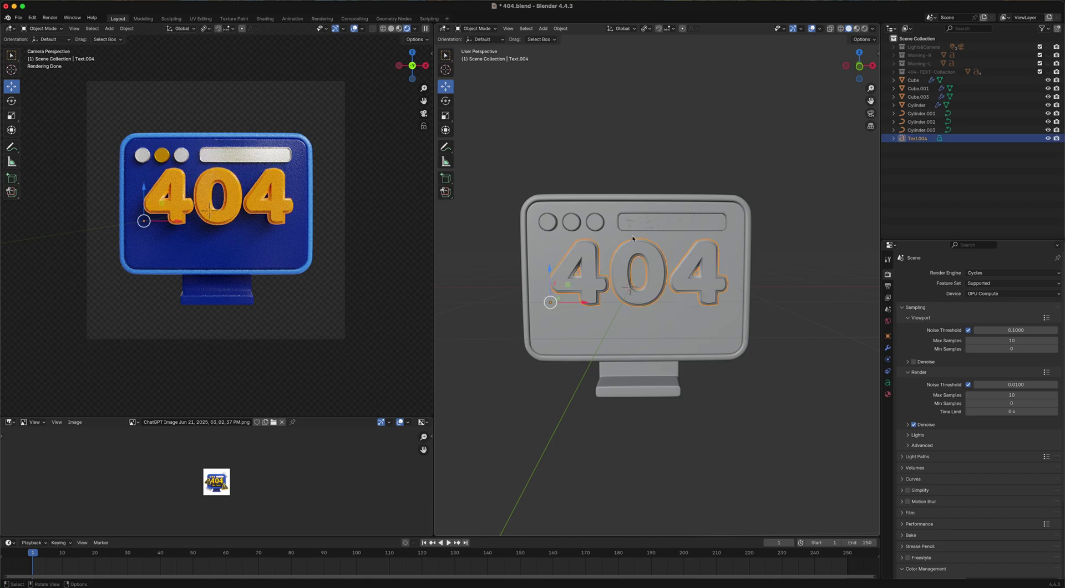
key("m")
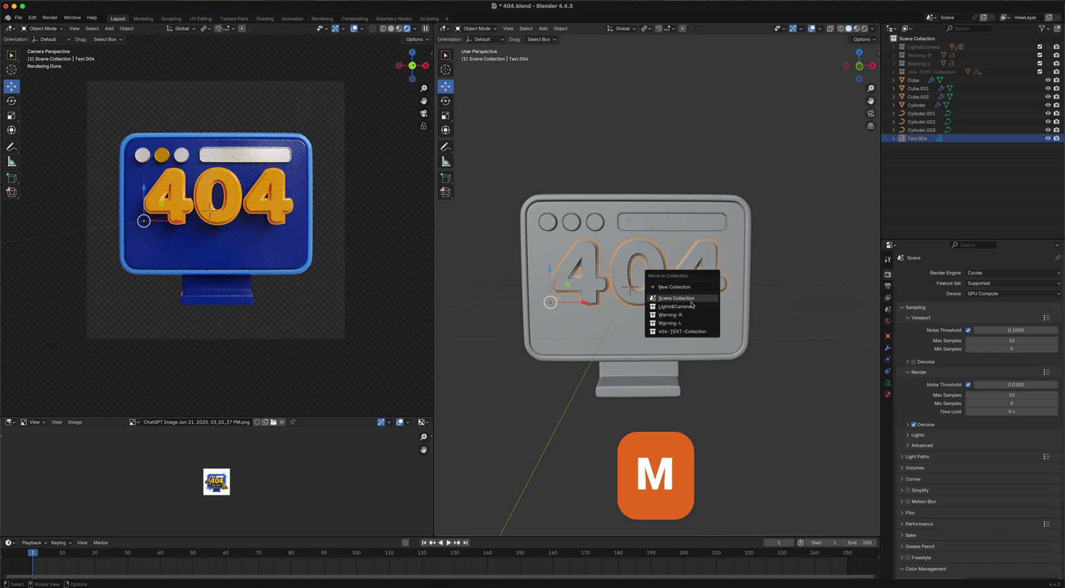
left_click(689, 331)
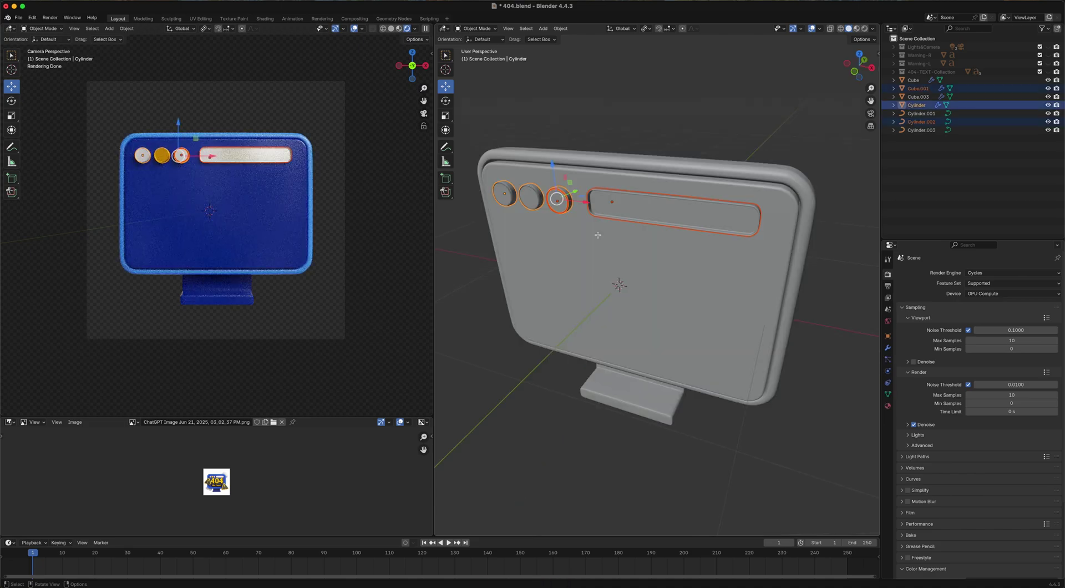
- Move the monitor body, its stand, the three round buttons and the search bar into a new collection named Monitor-Collection
key("Tab")
key("Tab")
left_click(536, 192, "shift")
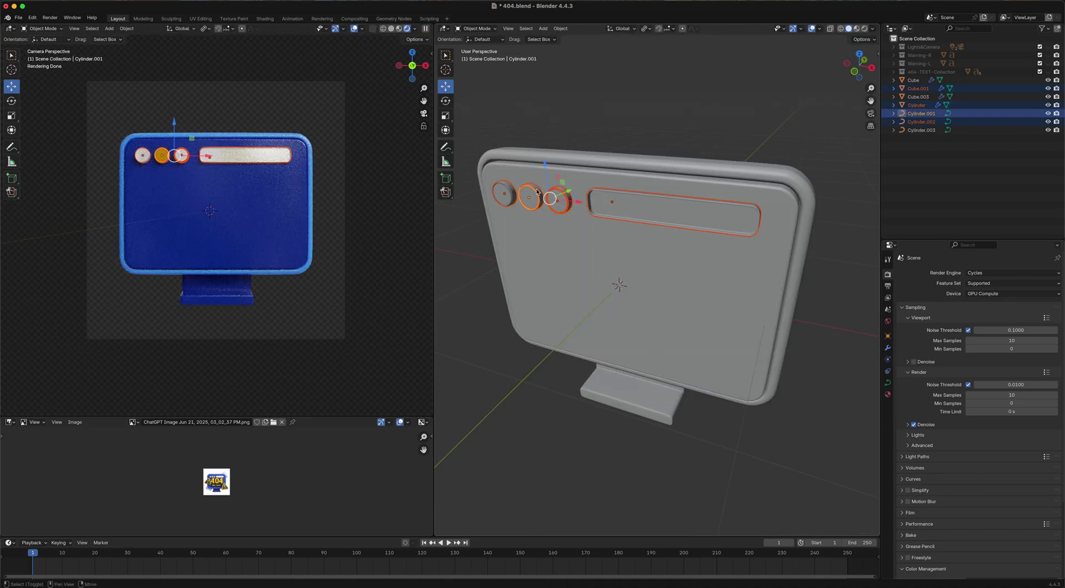
left_click(504, 187, "shift")
scroll(701, 224, "down", 4)
middle_click_drag(701, 225, 702, 191)
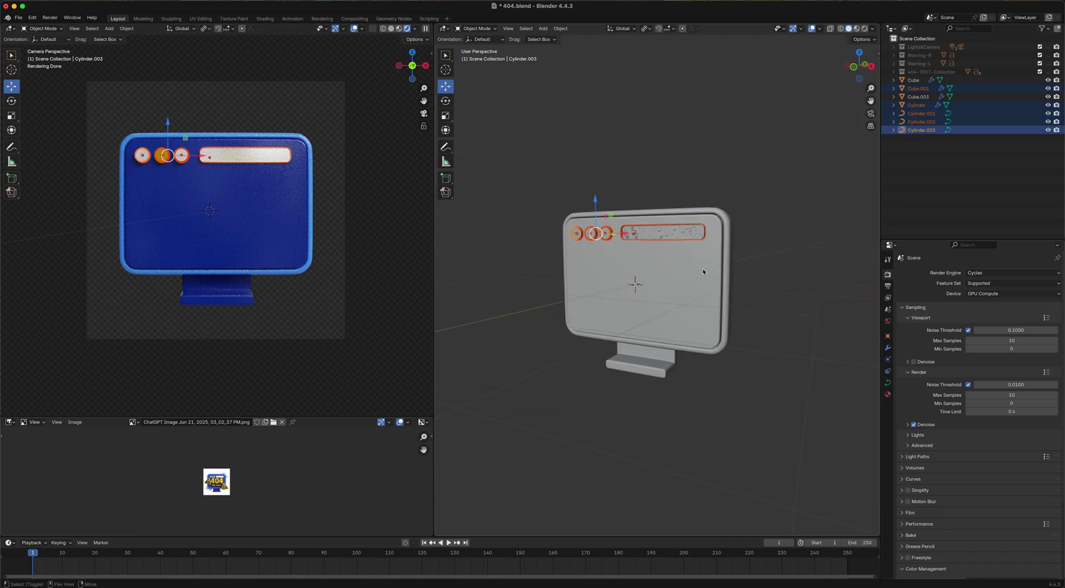
left_click(703, 271, "shift")
middle_click_drag(703, 275, 695, 203, "shift")
left_click(661, 294, "shift")
middle_click_drag(662, 295, 688, 296)
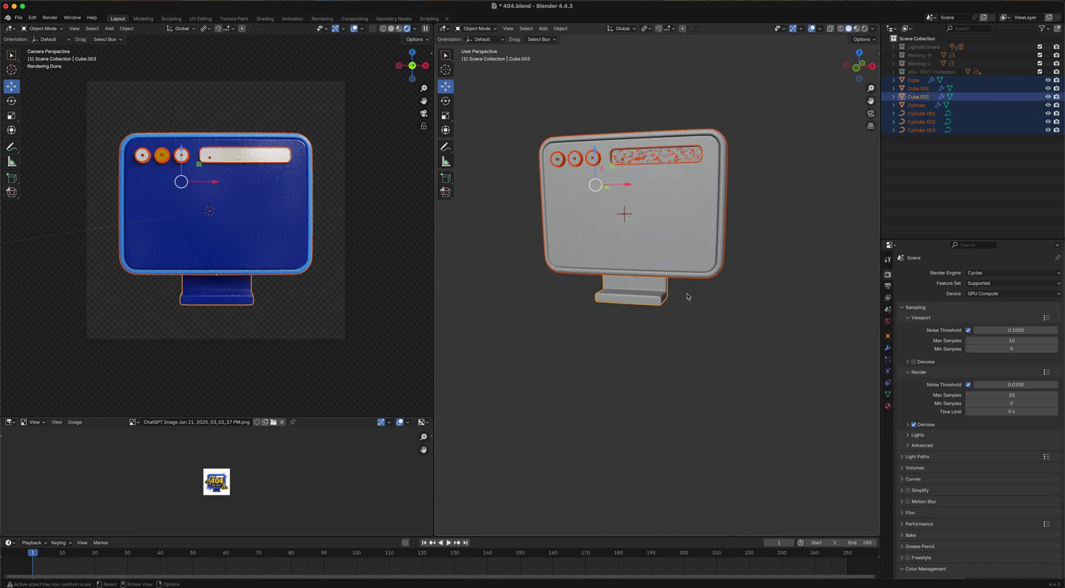
key("m")
left_click(676, 252)
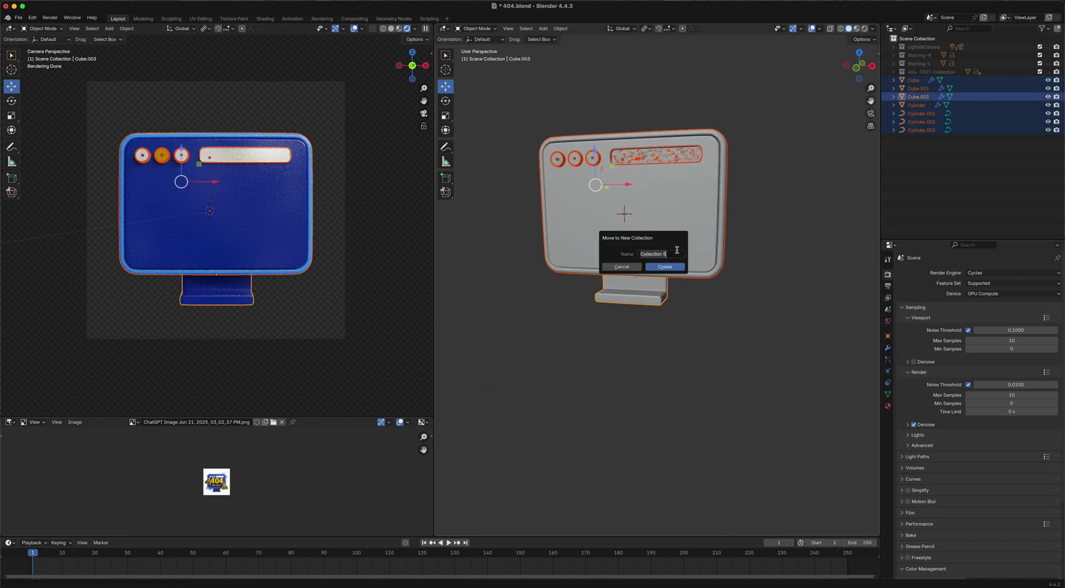
type("Monitor")
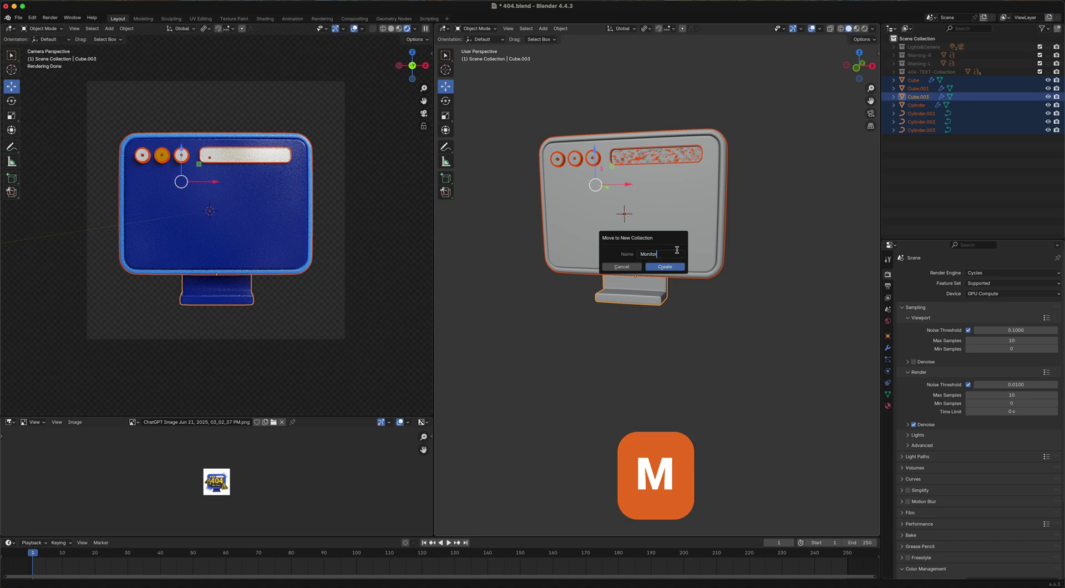
type(" Collection")
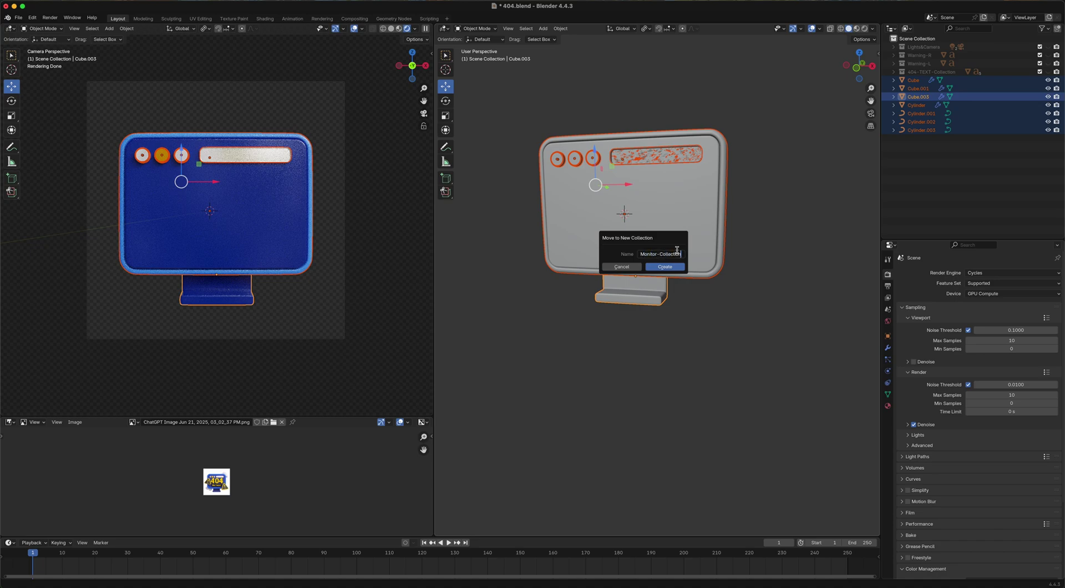
left_click(663, 267)
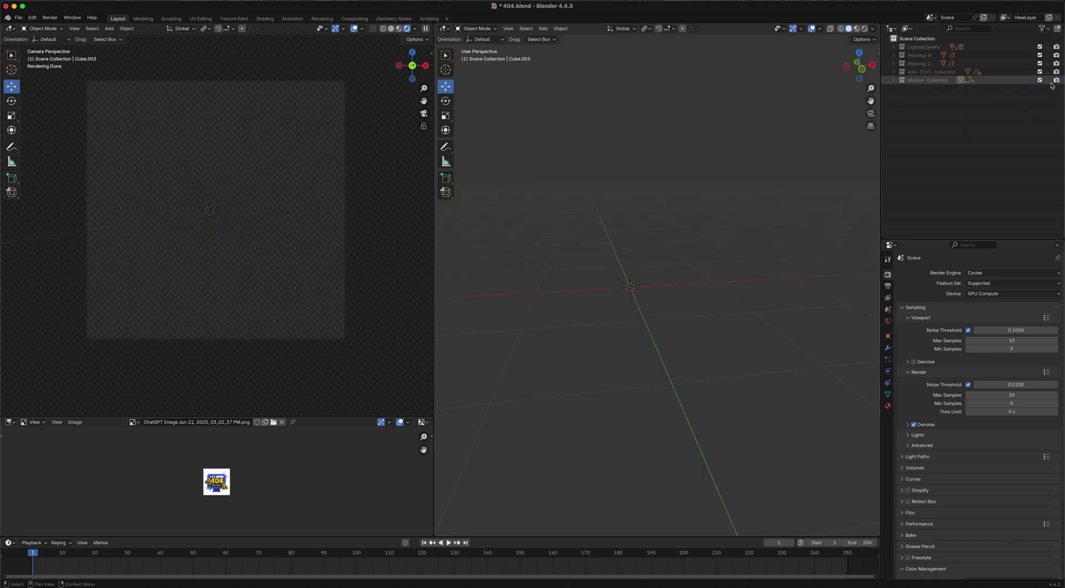
- Make the Monitor-Collection, 404-TEXT-Collection, Warning-L and Warning-R collections visible in the viewport again
left_click(1047, 72)
left_click(1048, 63)
left_click(1047, 55)
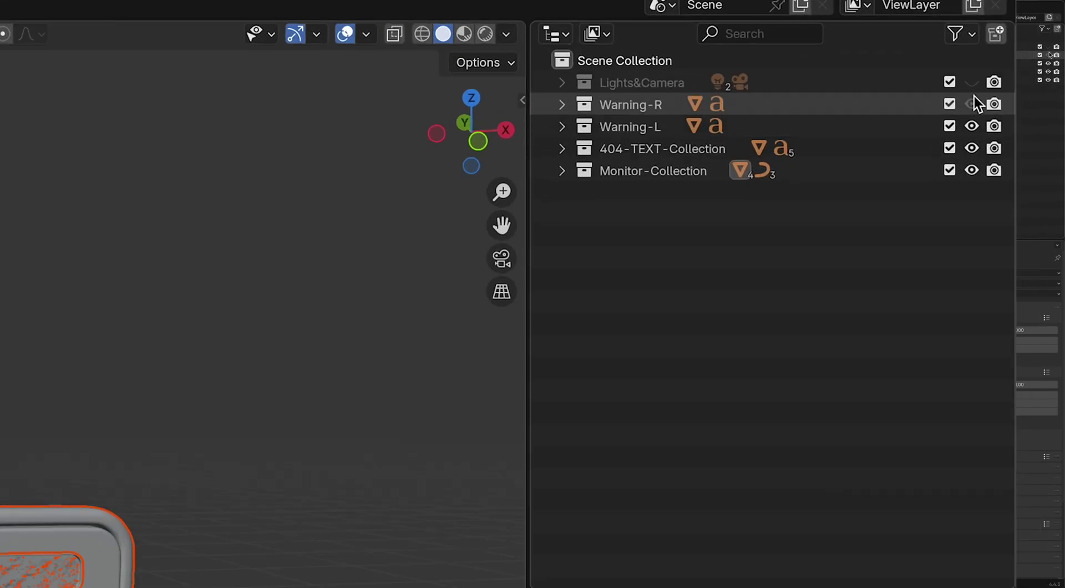
- Make the Lights&Camera collection visible in the viewport again
left_click(1047, 47)
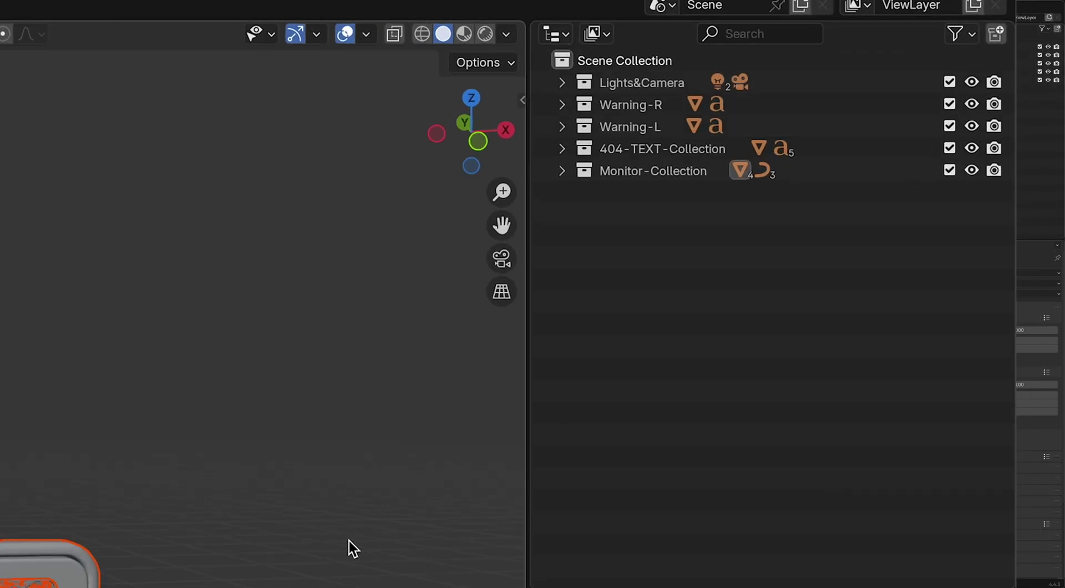
middle_click_drag(348, 539, 261, 549)
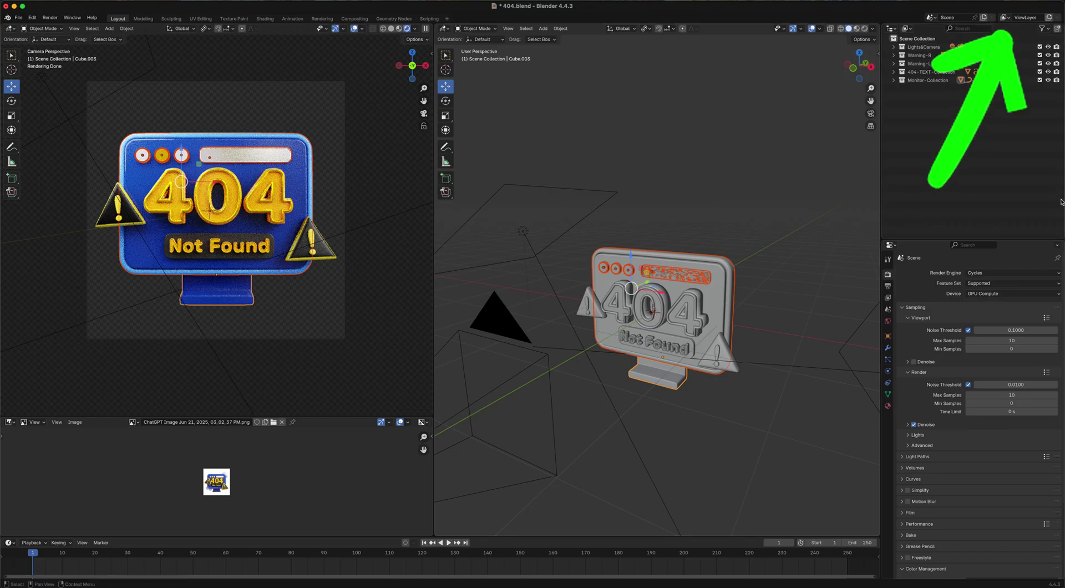
scroll(668, 302, "down", 2)
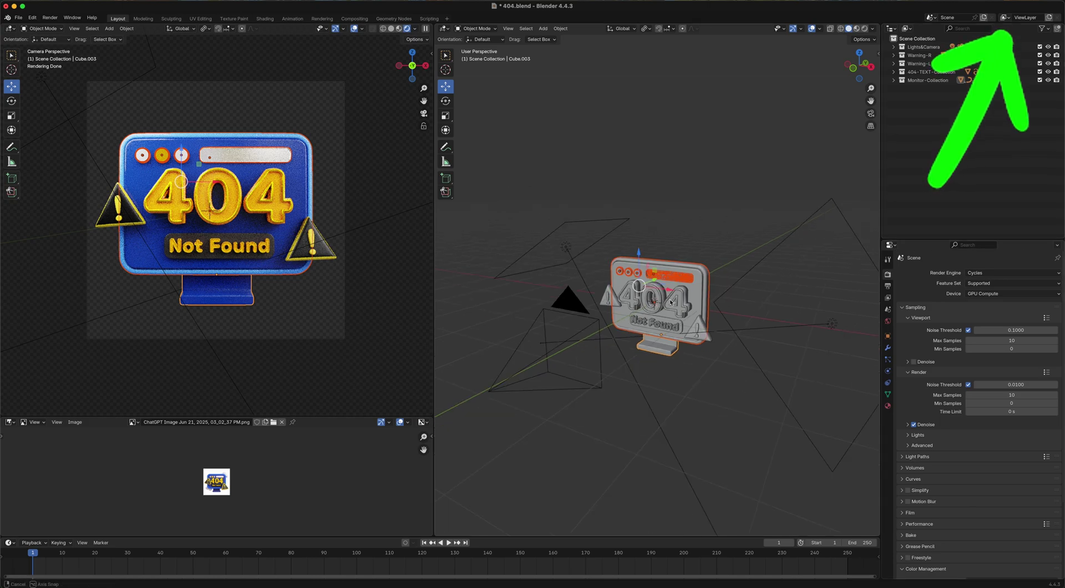
middle_click_drag(668, 302, 680, 300)
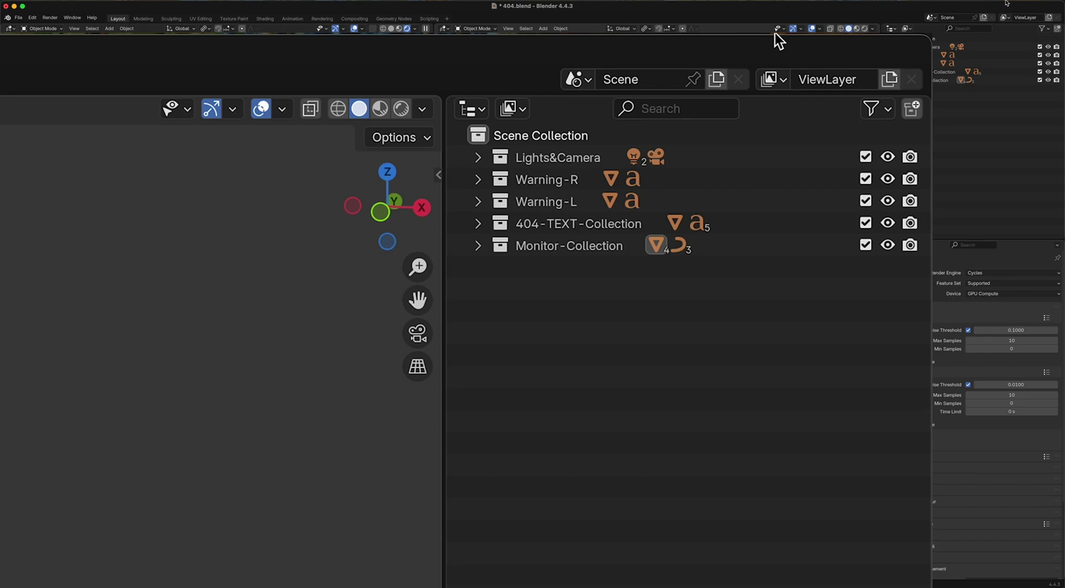
- Add a new view layer and name it Monitor-layer
left_click(787, 86)
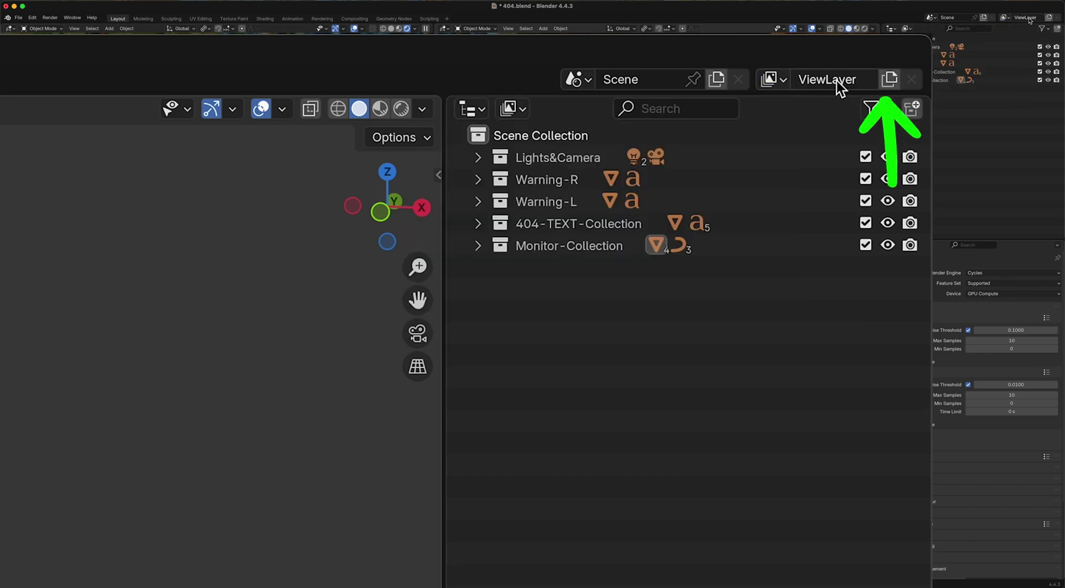
left_click(888, 81)
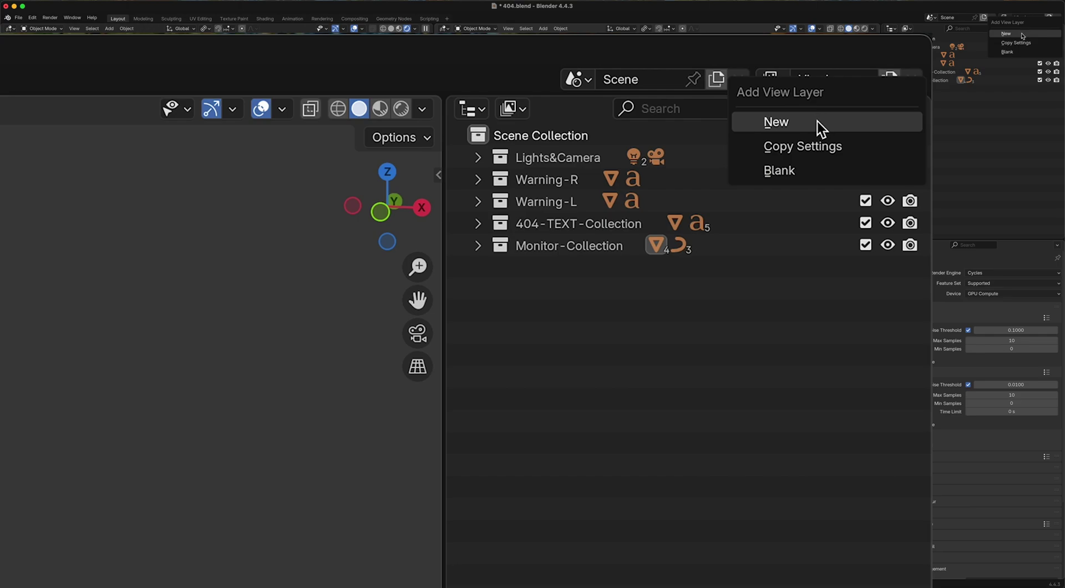
left_click(821, 129)
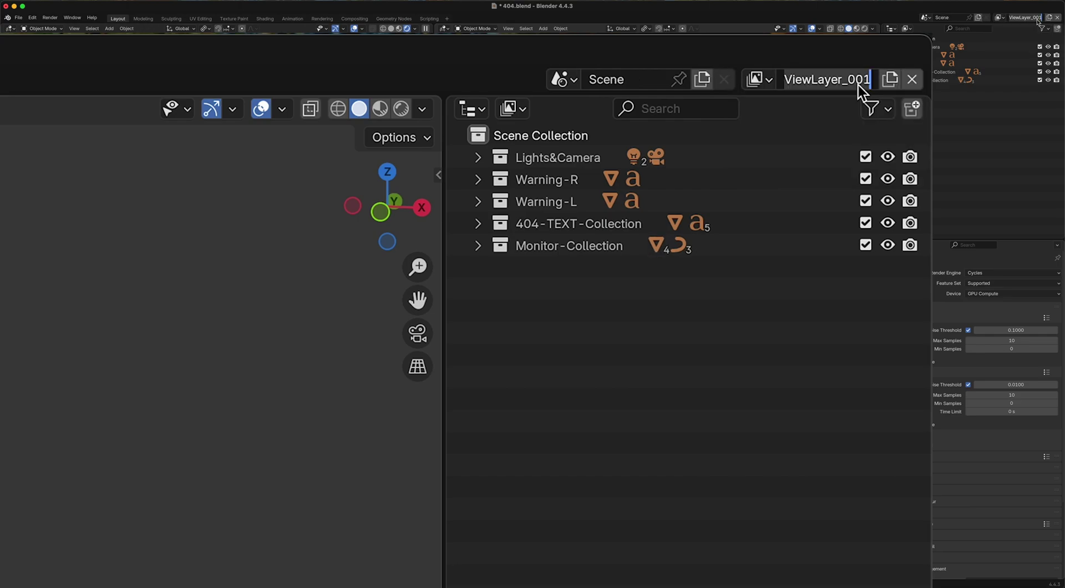
type("Monitor")
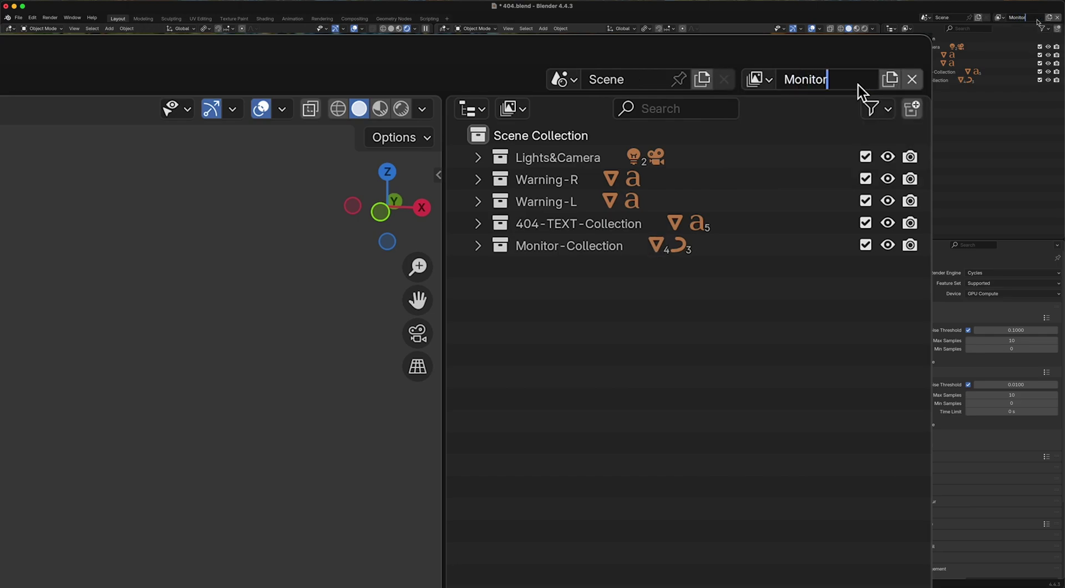
type("-layyer")
key("Return")
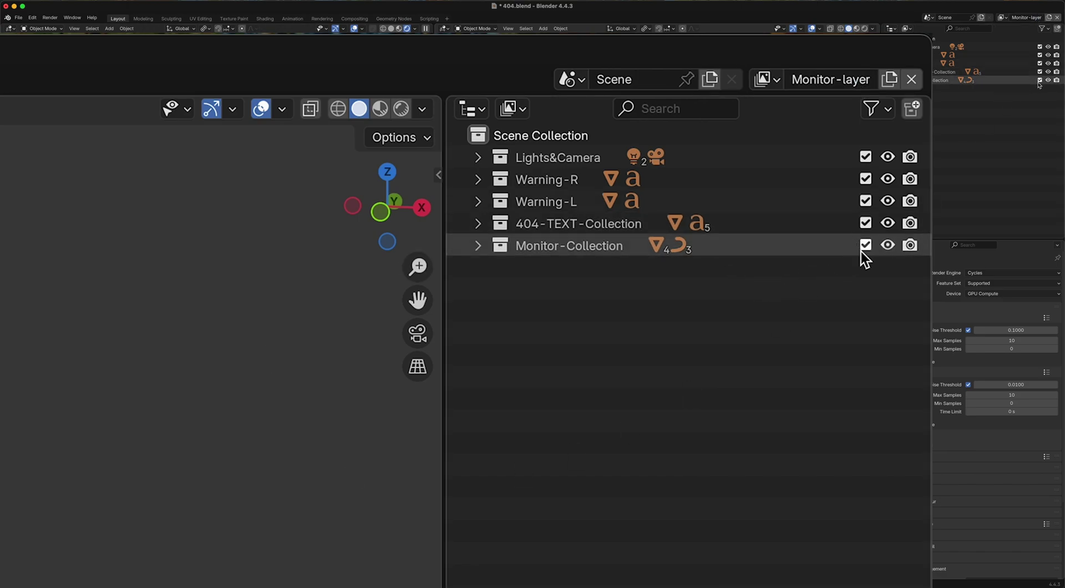
- Exclude the 404-TEXT-Collection, Warning-L and Warning-R collections from Monitor-layer
left_click(866, 222)
left_click(867, 201)
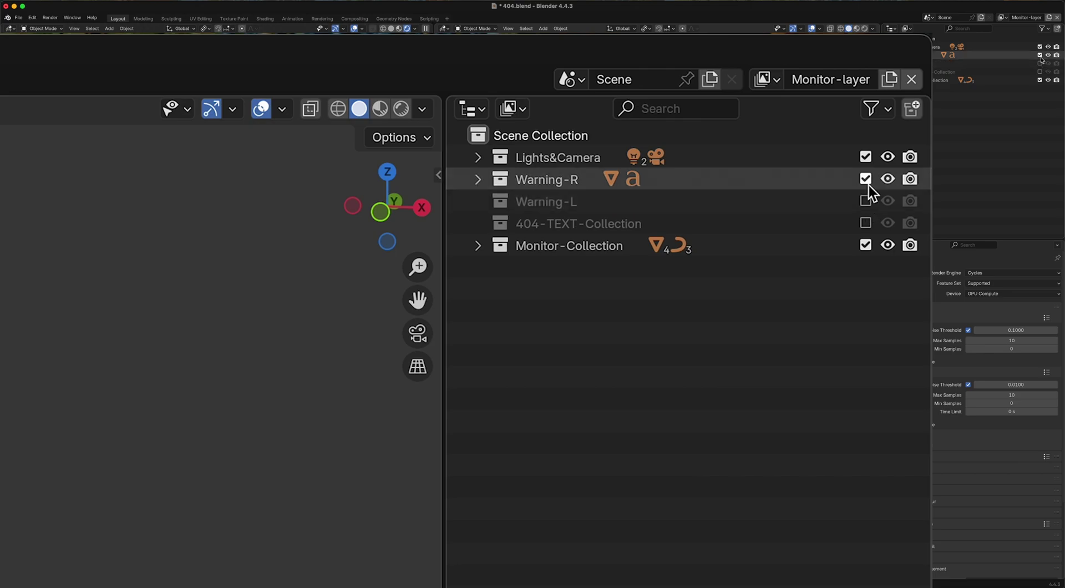
left_click(866, 183)
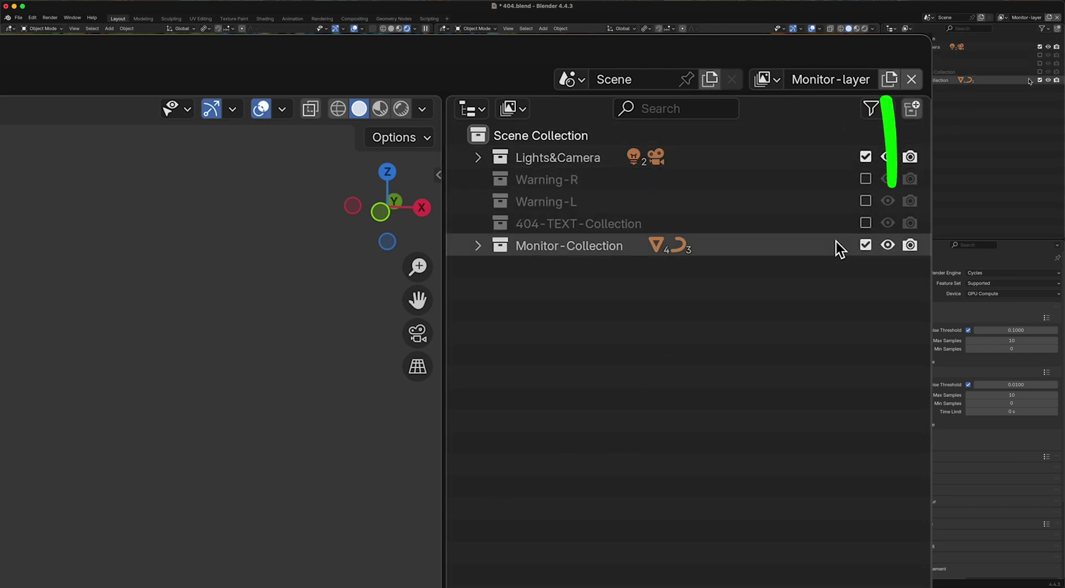
- Add another new view layer and name it 404-error-layer
left_click(894, 84)
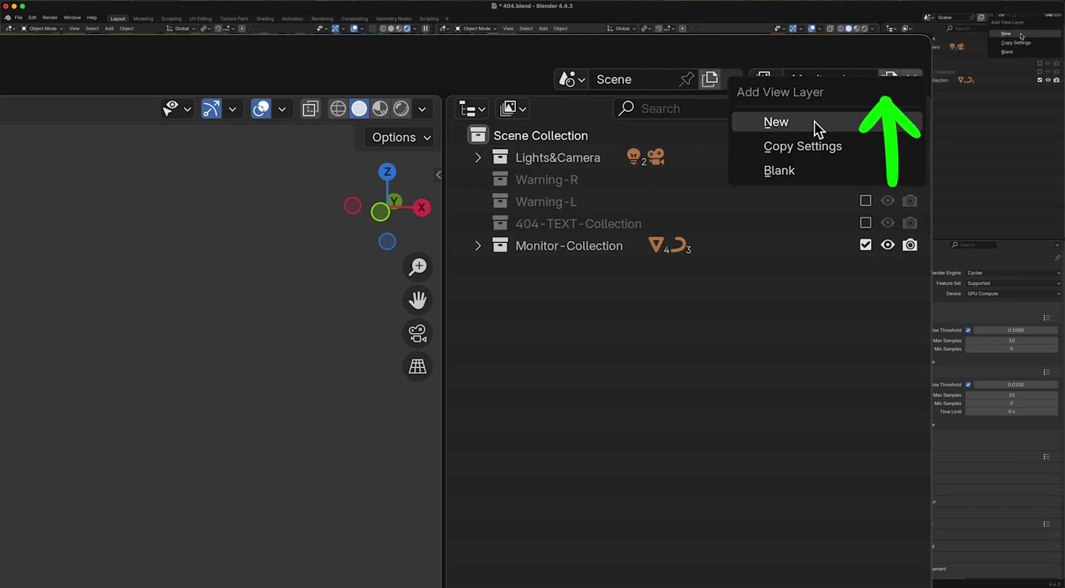
left_click(814, 125)
left_click(839, 79)
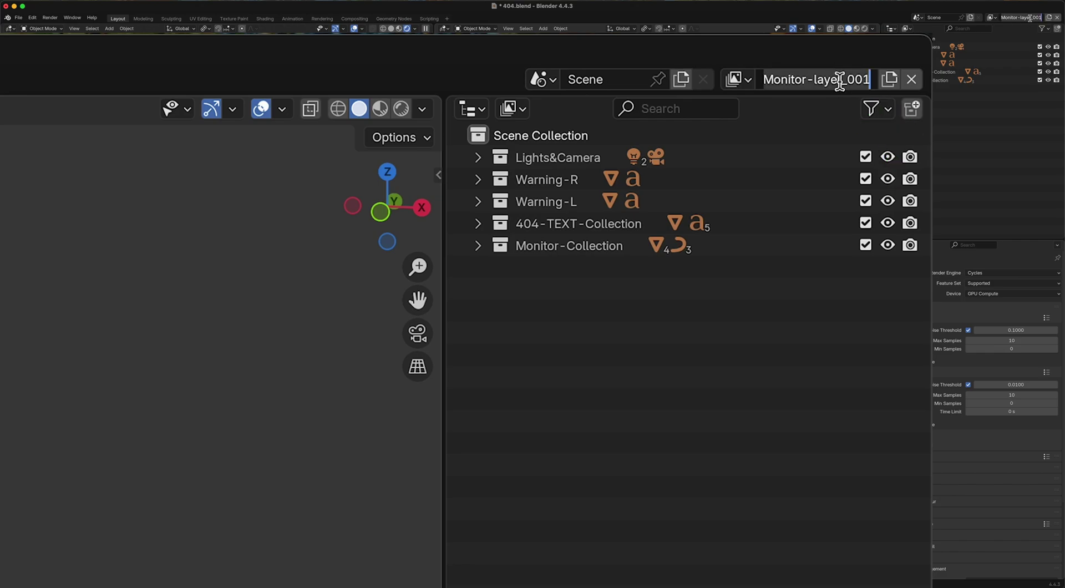
type("4040")
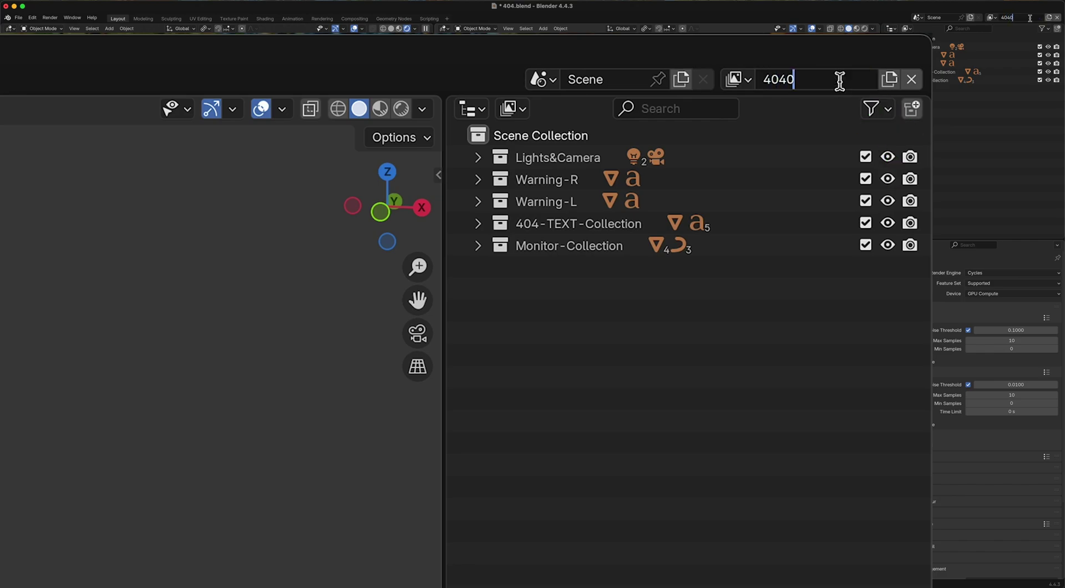
key("BackSpace")
type("-error-layer")
key("BackSpace")
key("BackSpace")
key("BackSpace")
key("BackSpace")
key("BackSpace")
type("llayer")
key("Return")
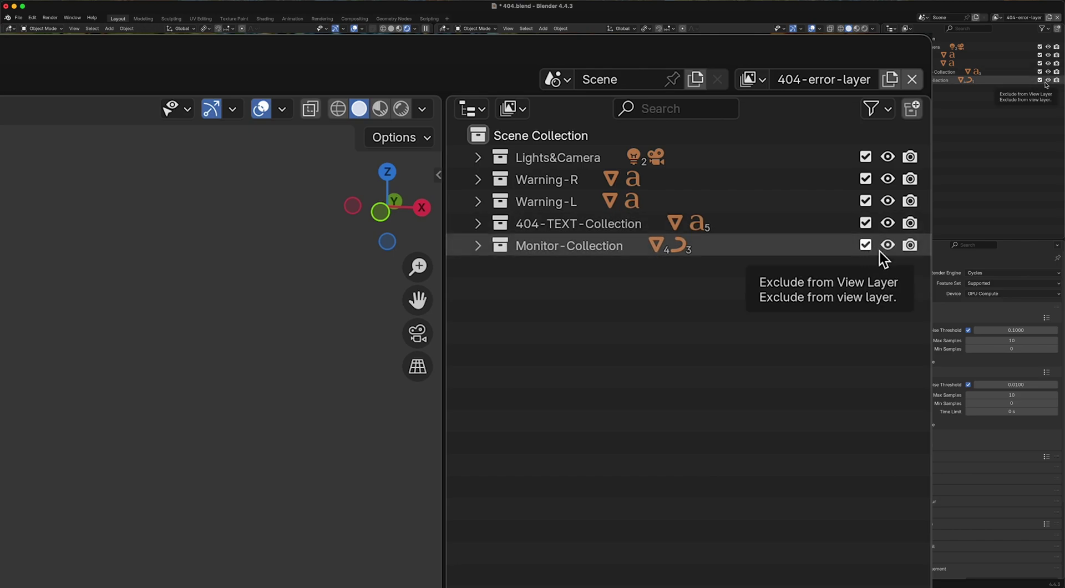
- Exclude the Monitor-Collection, Warning-L and Warning-R collections from 404-error-layer
left_click(866, 248)
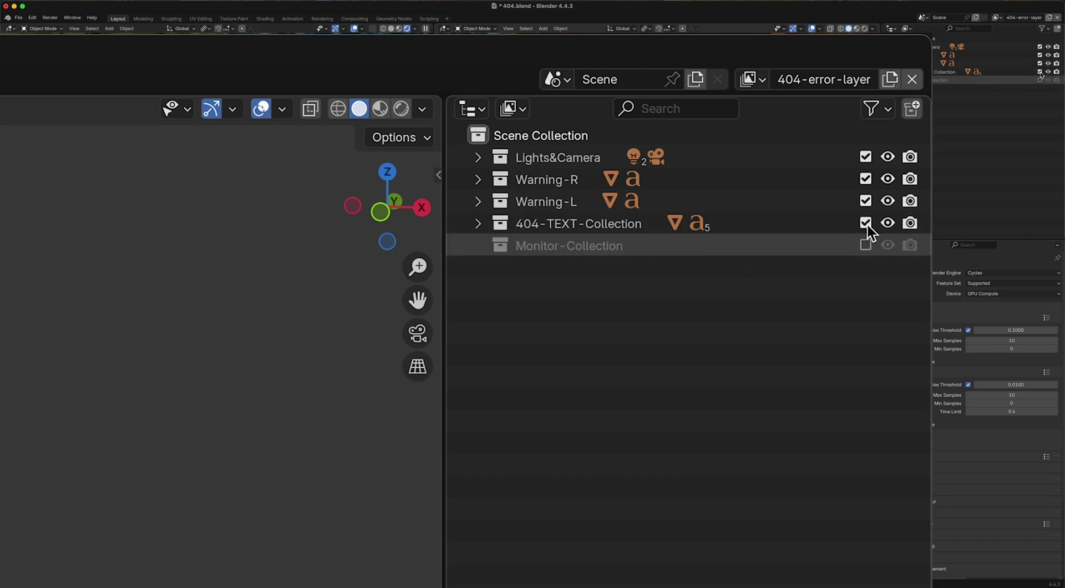
left_click(865, 201)
left_click(865, 179)
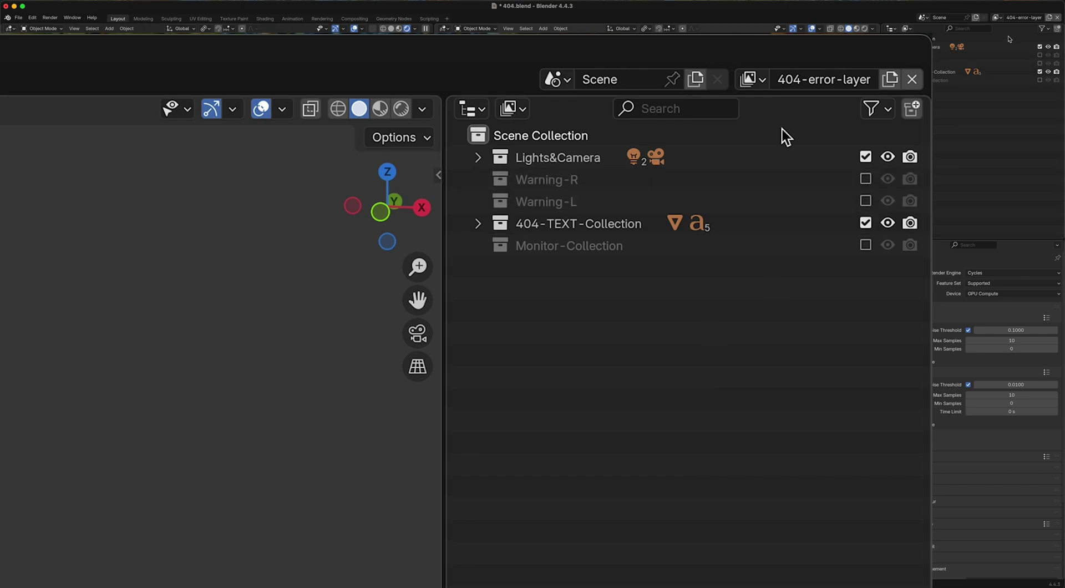
- Add a new view layer and name it Warning-R-layer
left_click(890, 80)
left_click(806, 125)
left_click(809, 86)
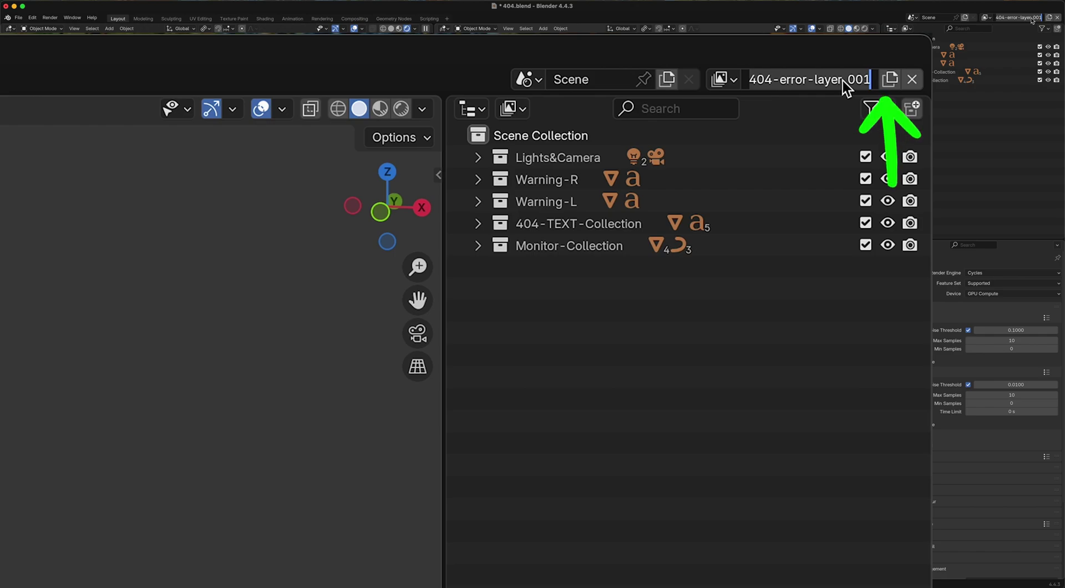
type("Warning-R-layer")
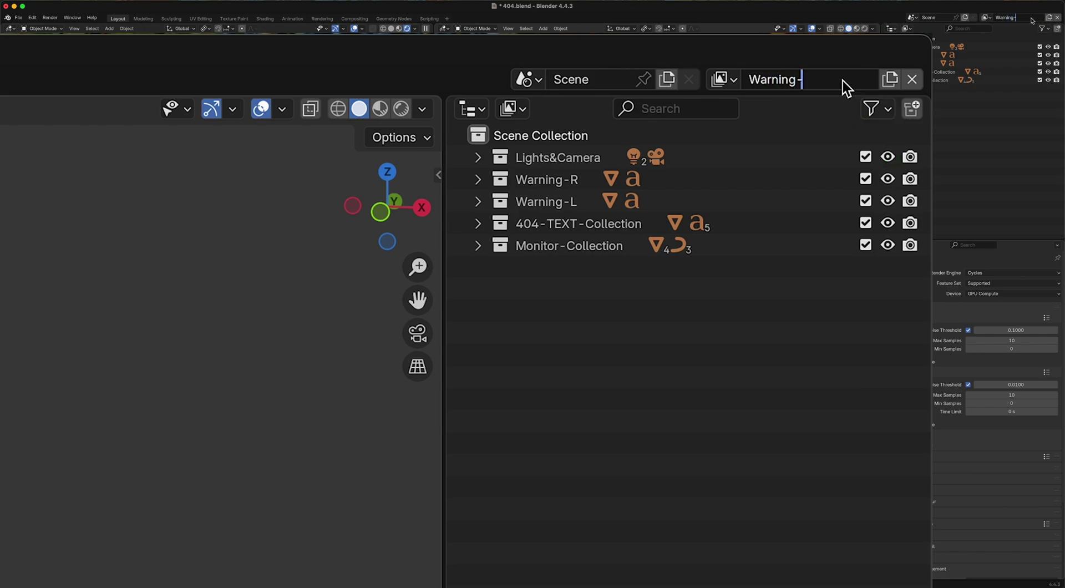
key("Return")
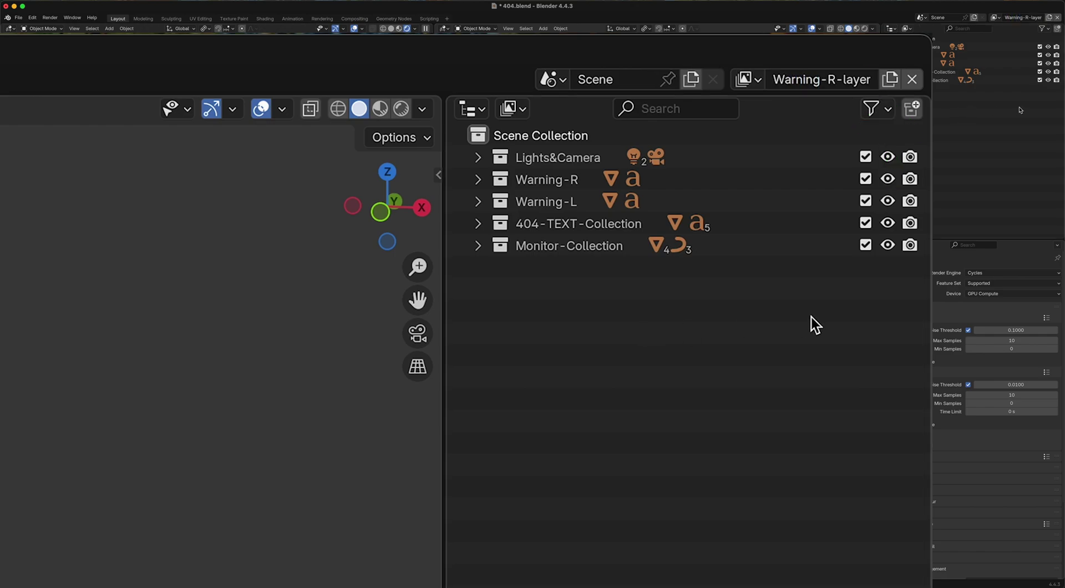
- Exclude the Monitor-Collection, 404-TEXT-Collection and Warning-L collections from Warning-R-layer
left_click(864, 246)
left_click(865, 223)
left_click(865, 201)
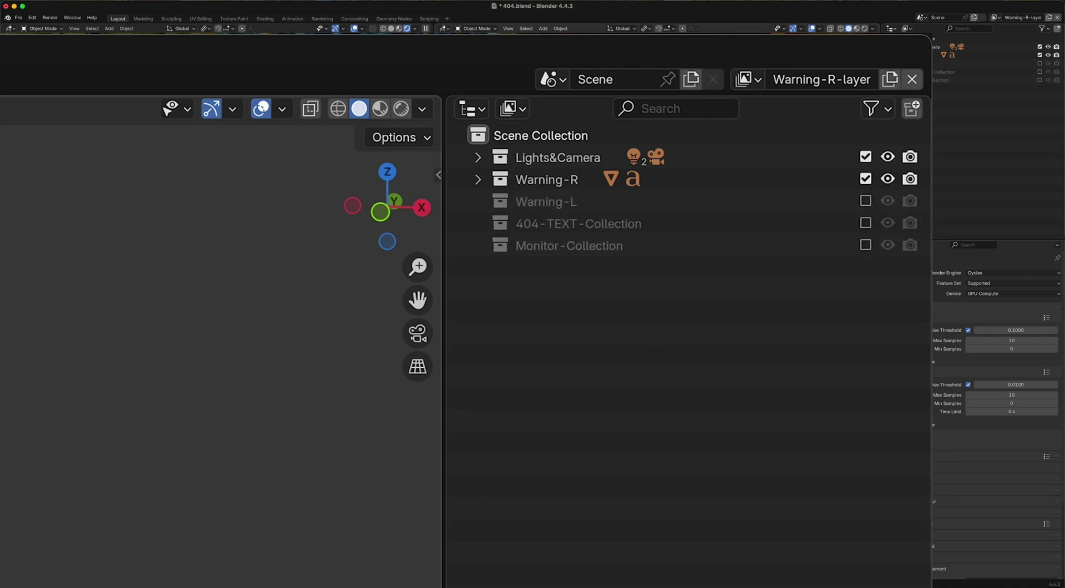
middle_click_drag(221, 388, 230, 357)
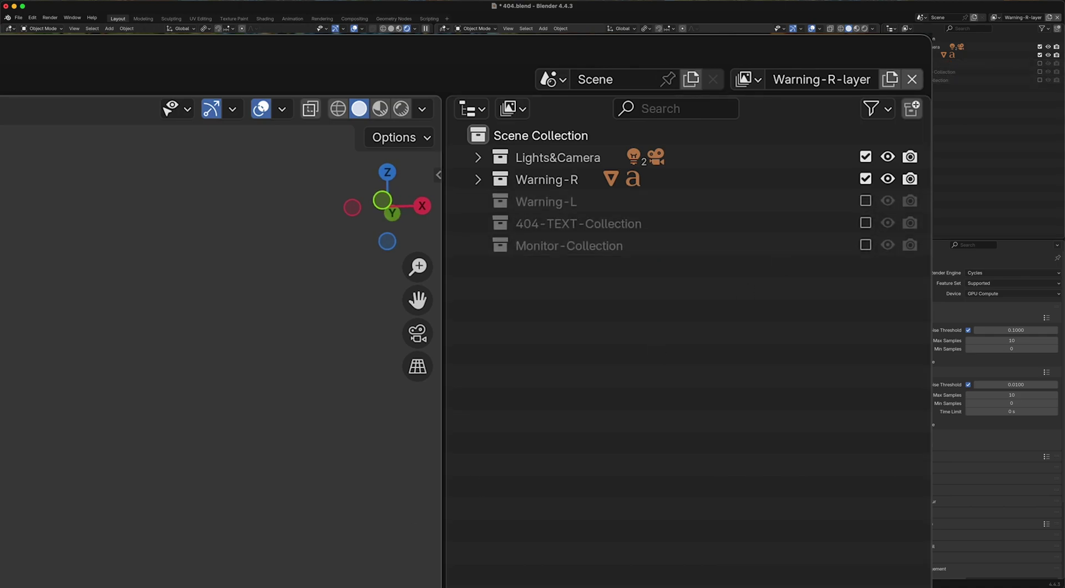
- Add a new view layer for the left warning sign and name it Warning-L-layer_00
left_click(888, 81)
left_click(807, 122)
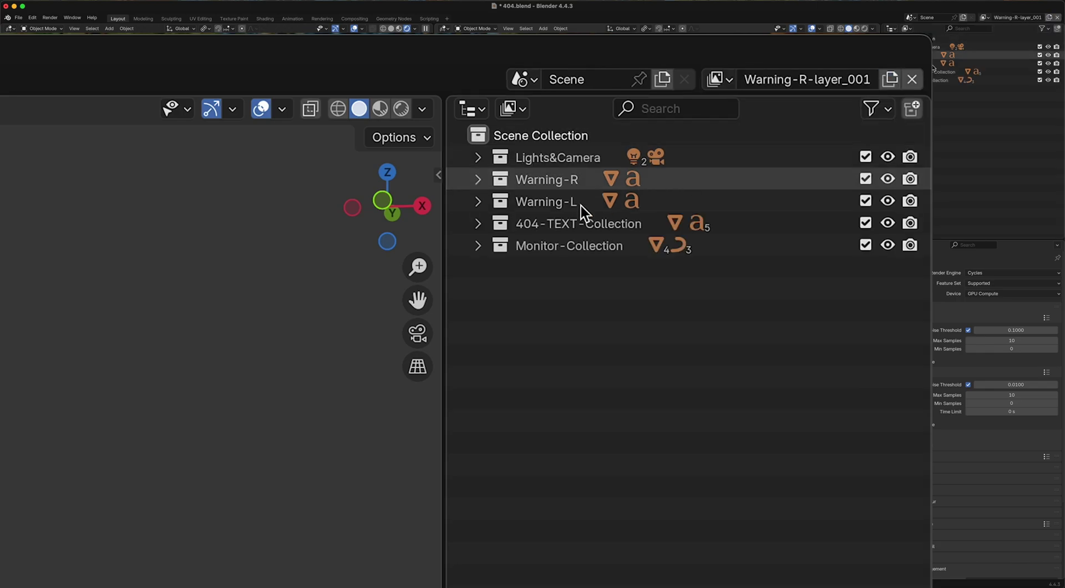
left_click(808, 79)
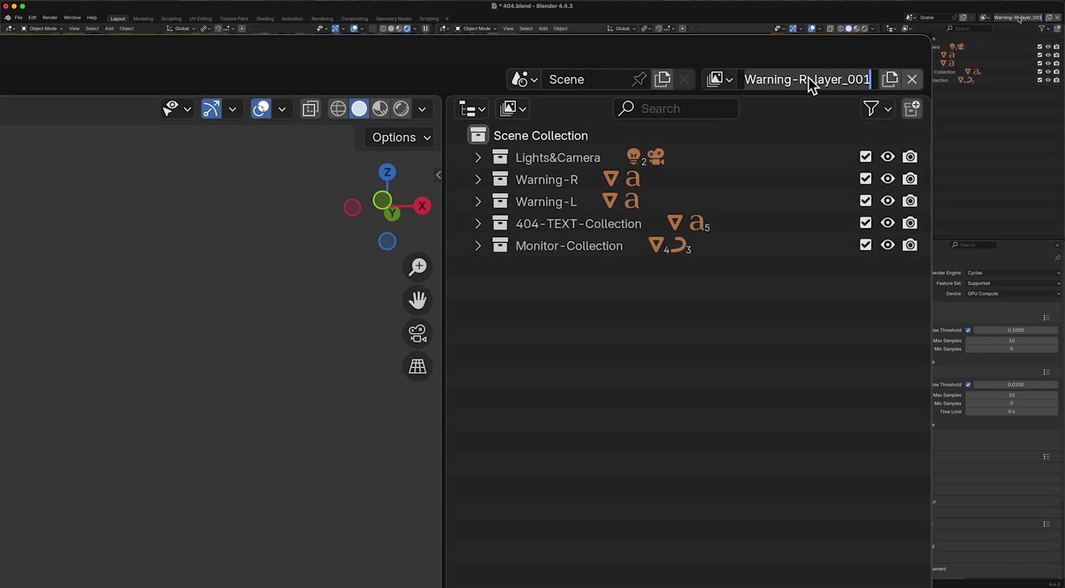
left_click(807, 79)
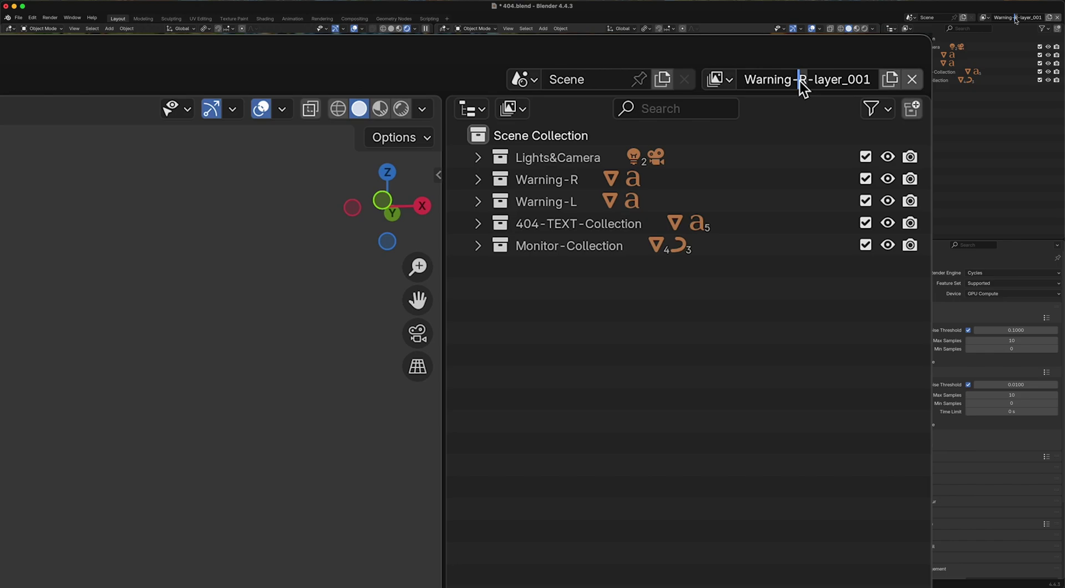
key("Delete")
type("L")
- Exclude the Monitor-Collection, 404-TEXT-Collection and Warning-R collections from the left warning sign's view layer
left_click(865, 244)
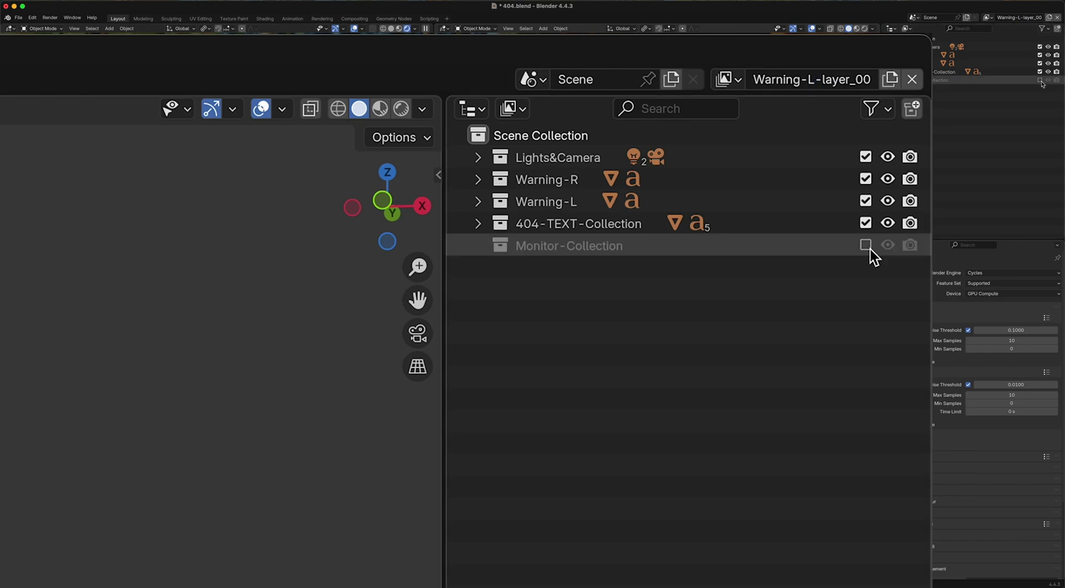
left_click(865, 222)
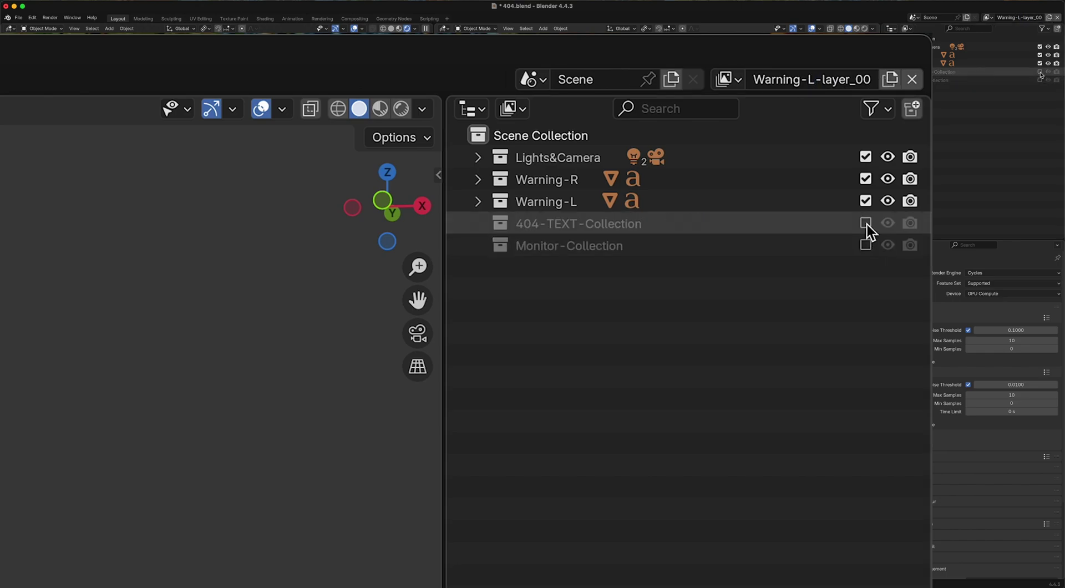
left_click(865, 178)
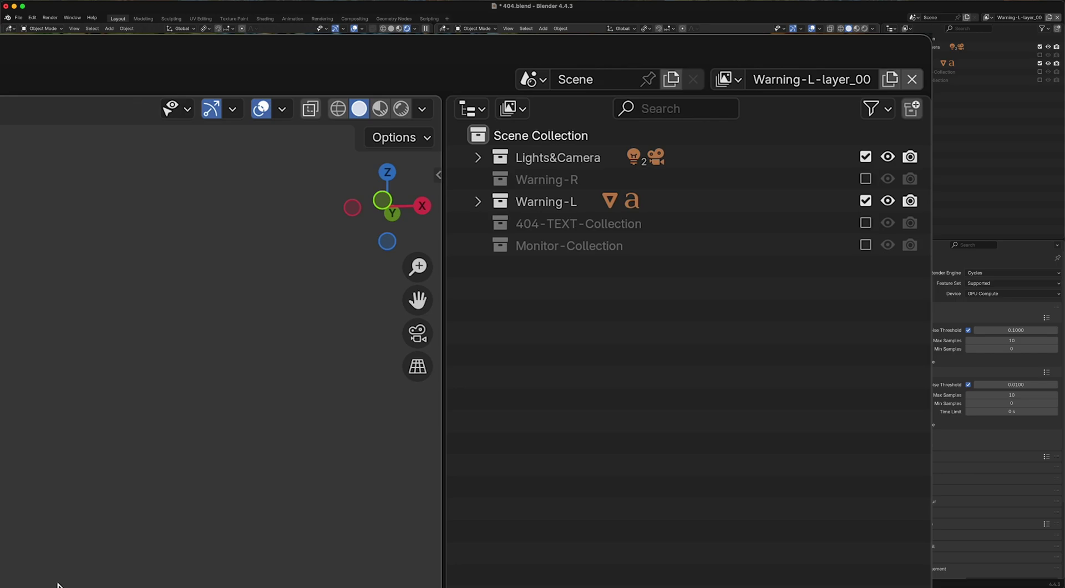
- Shorten the current view layer's name to Warning-L-layer and switch to the original ViewLayer
left_click(727, 79)
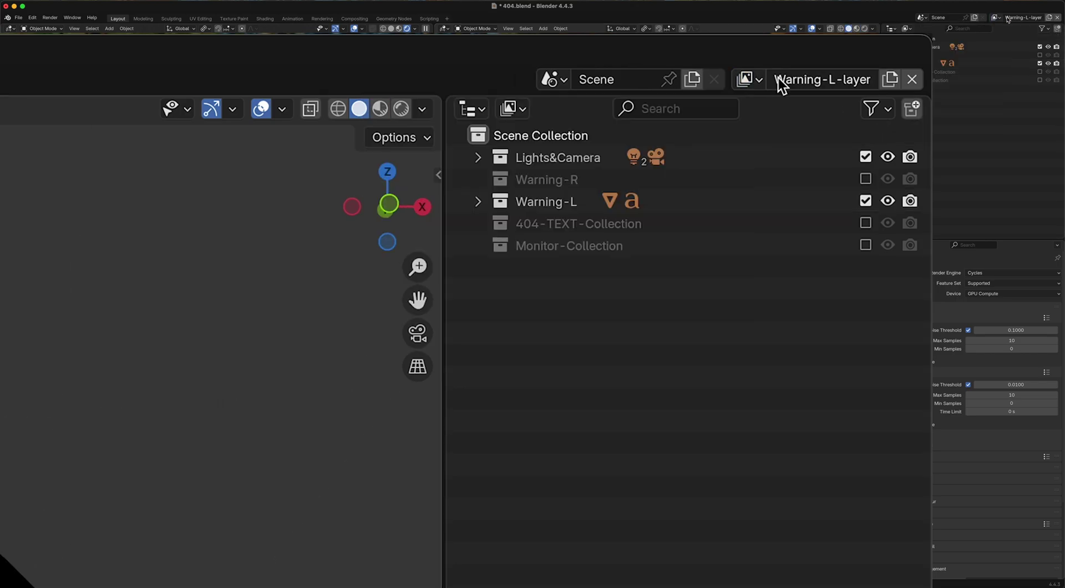
left_click(745, 79)
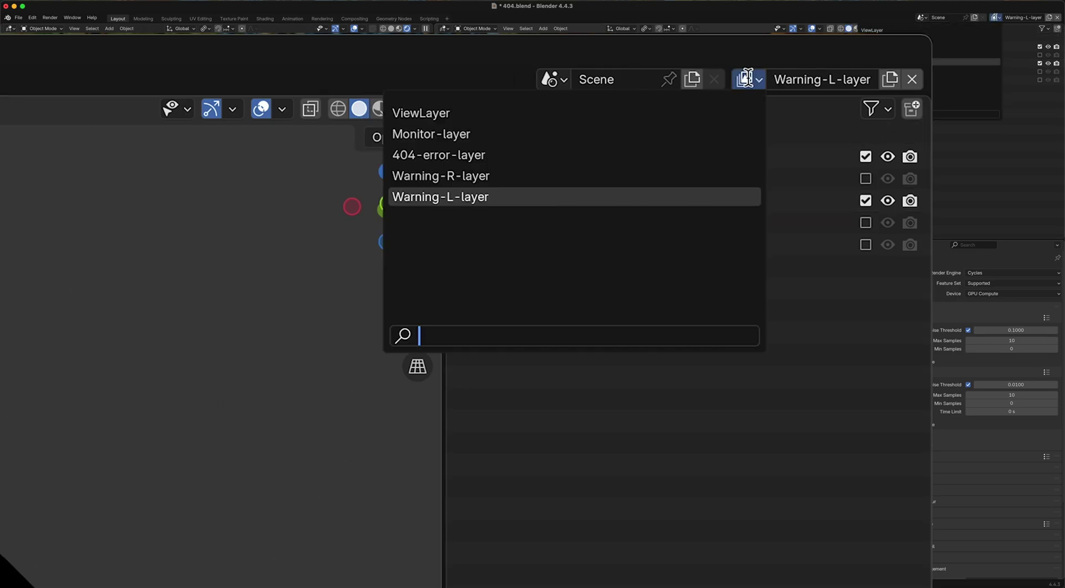
left_click(487, 114)
middle_click_drag(776, 266, 761, 305)
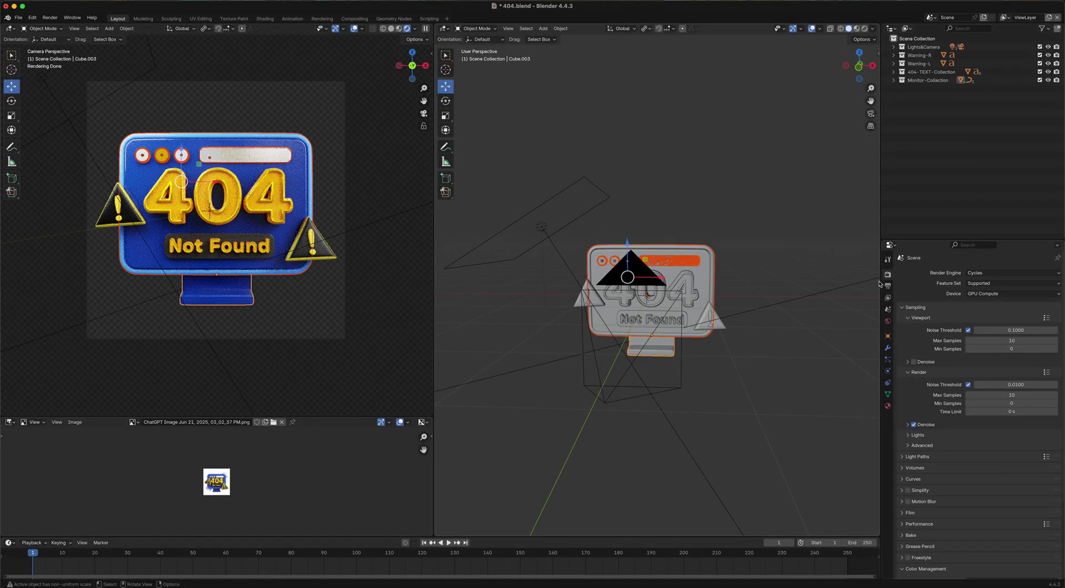
- Show the output settings, then render the still image and enlarge the render window
left_click(887, 285)
left_click(50, 17)
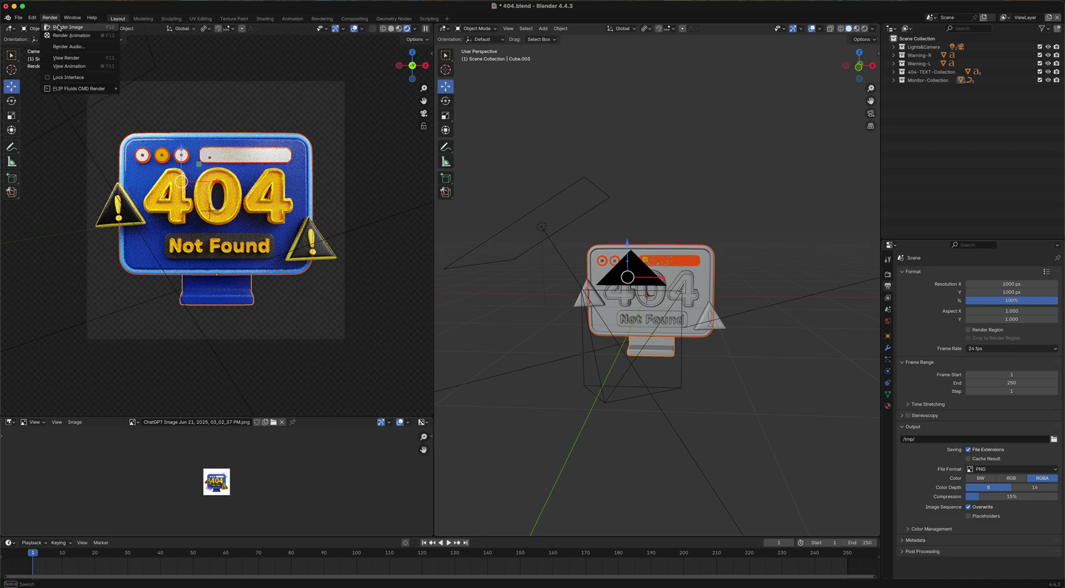
left_click(58, 26)
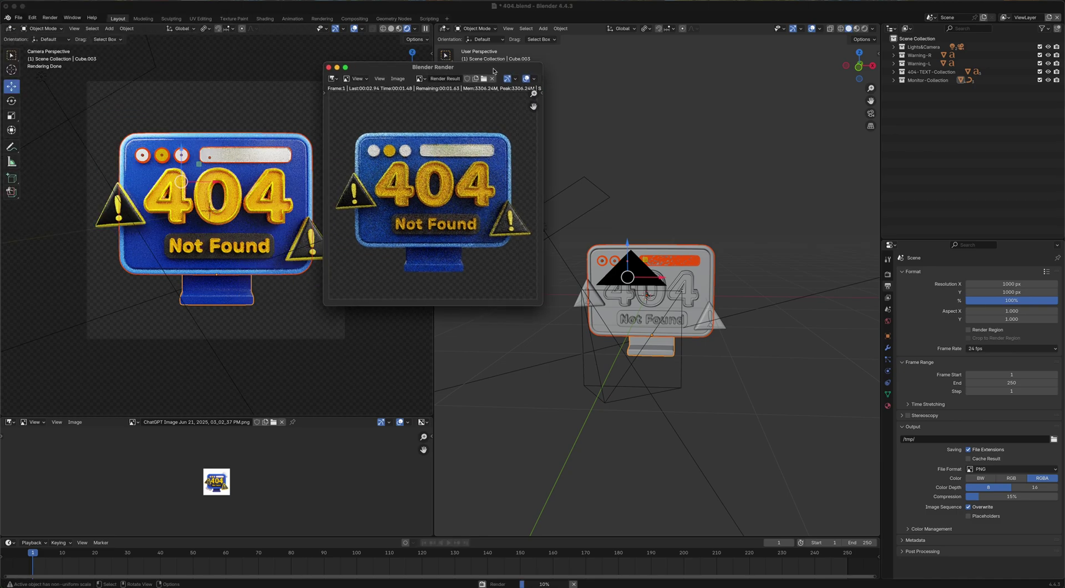
left_click_drag(494, 69, 503, 69)
left_click_drag(552, 305, 762, 496)
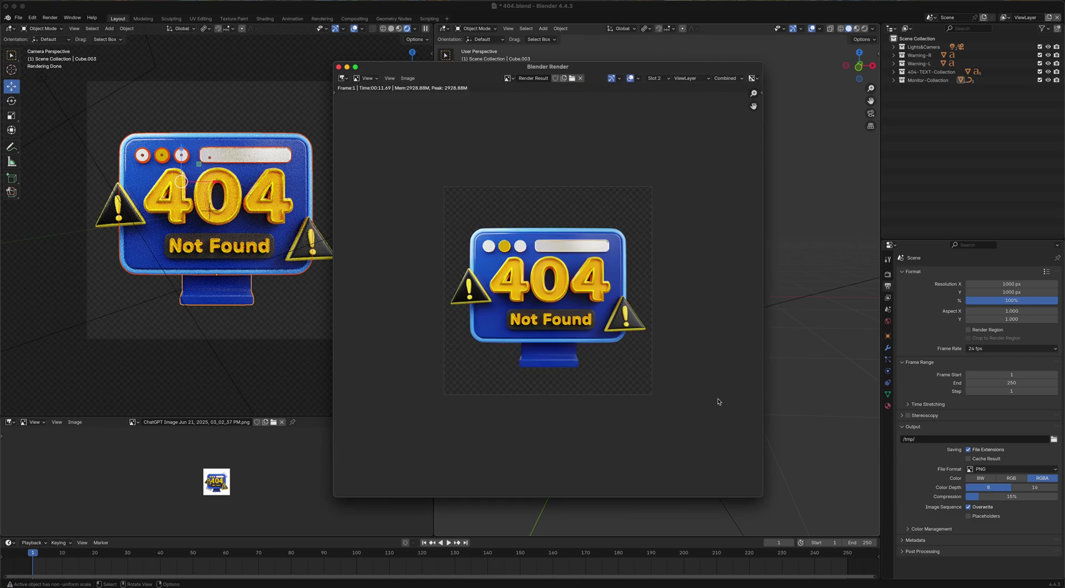
- Save the full render as full-icon-design.png in the My-render-layers folder inside the render folder
left_click(407, 78)
left_click(416, 147)
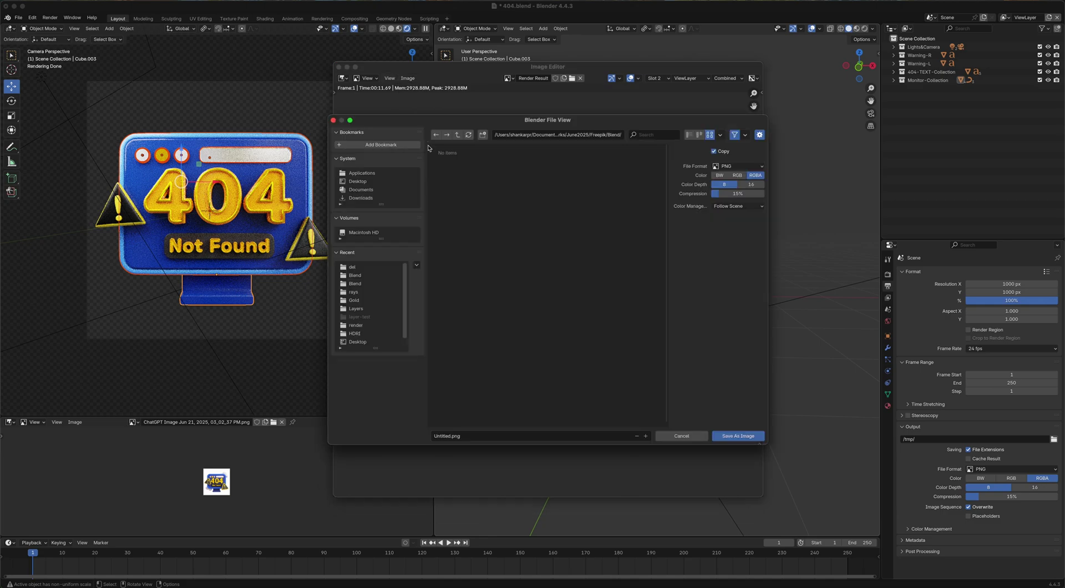
left_click(457, 134)
double_click(553, 165)
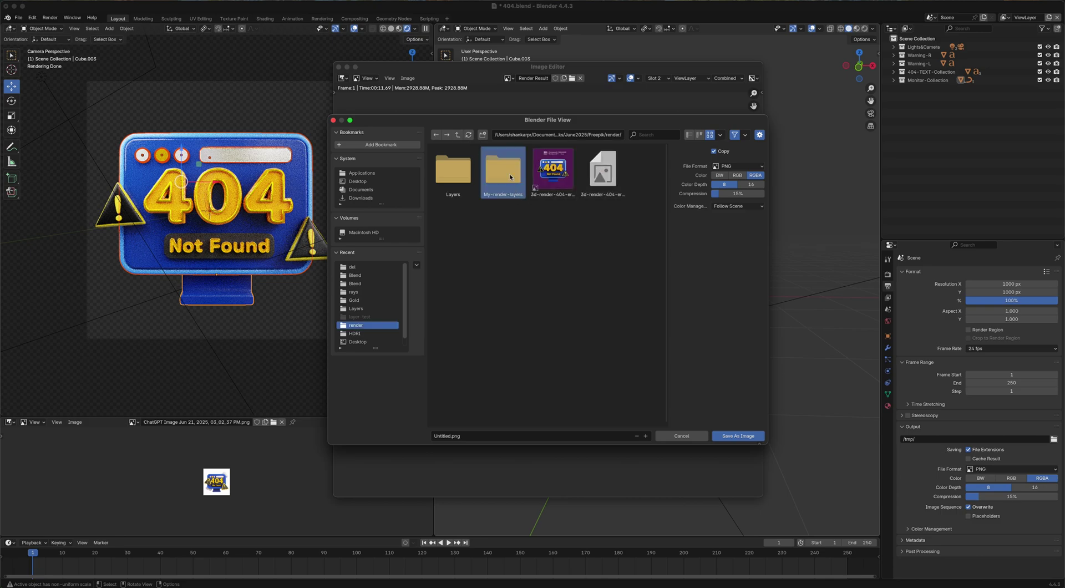
double_click(503, 168)
left_click(475, 434)
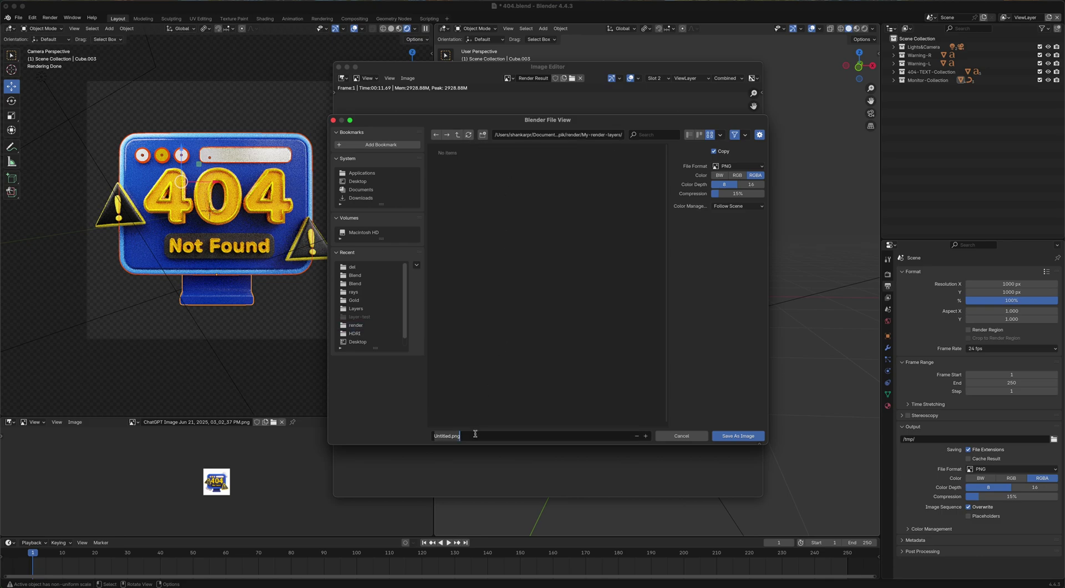
type("fu")
type("ll-icon-design")
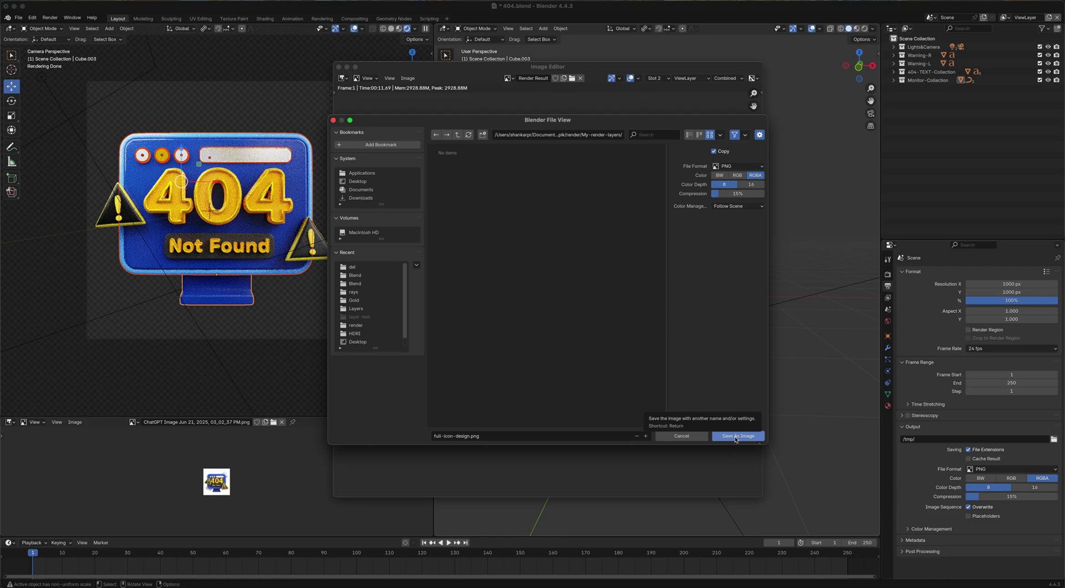
left_click(735, 437)
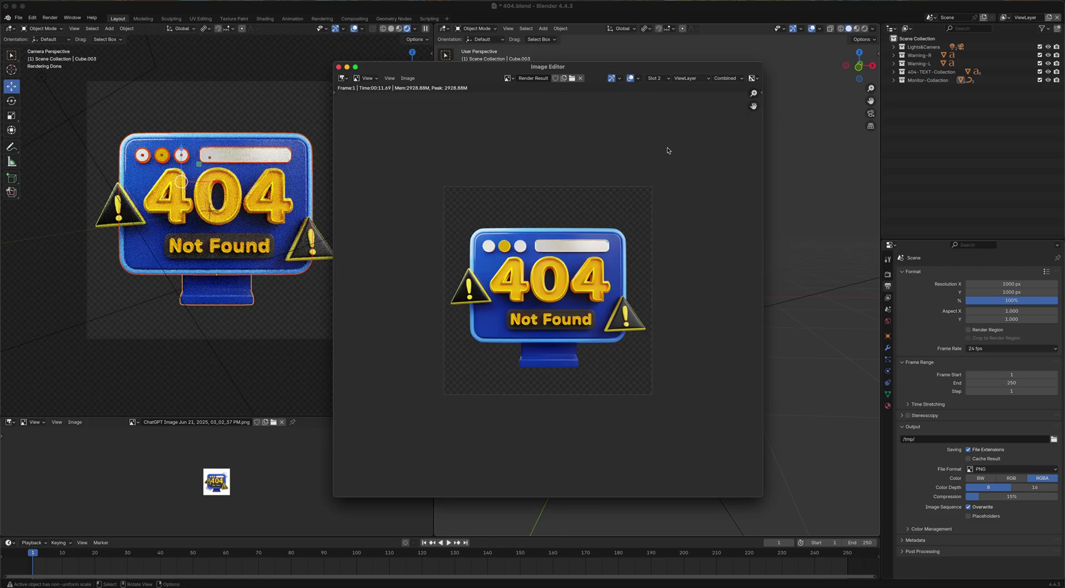
- Display the Monitor-layer of the render result and save it as Monitor-layer.png in the My-render-layers folder
left_click(687, 78)
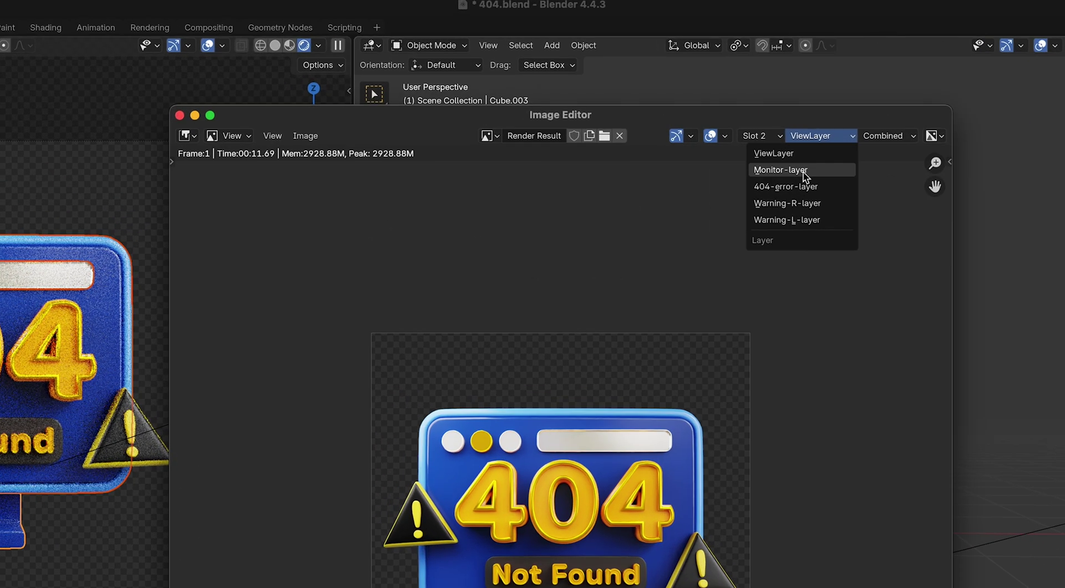
left_click(803, 173)
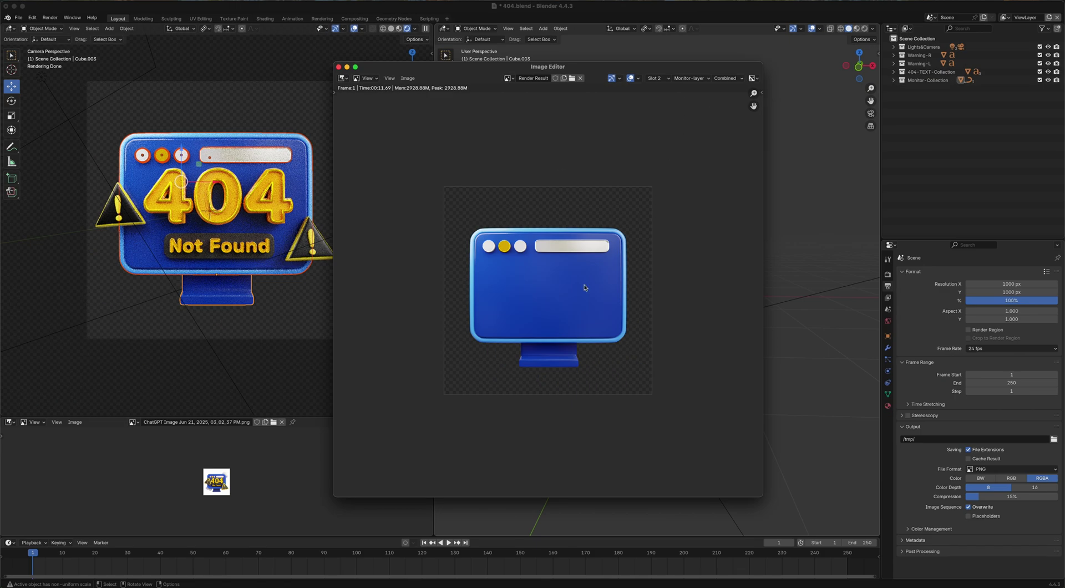
left_click(408, 79)
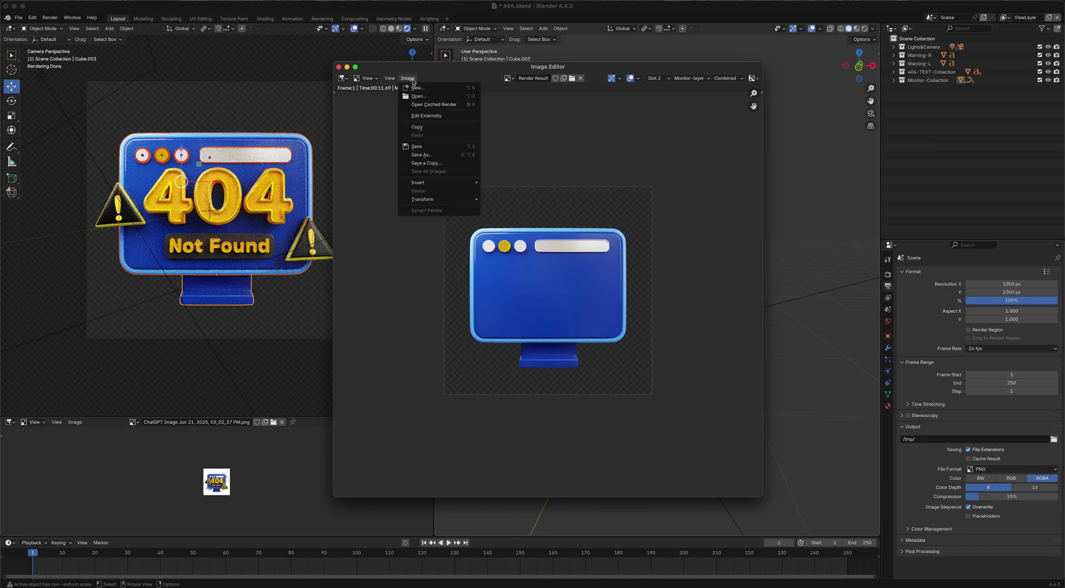
left_click(445, 149)
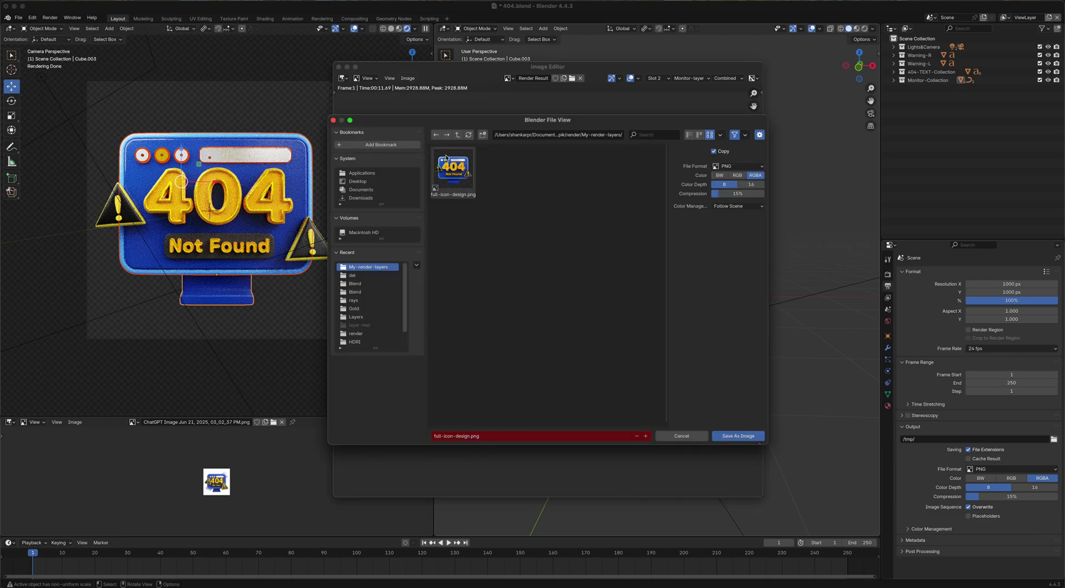
left_click(463, 439)
type("Mo")
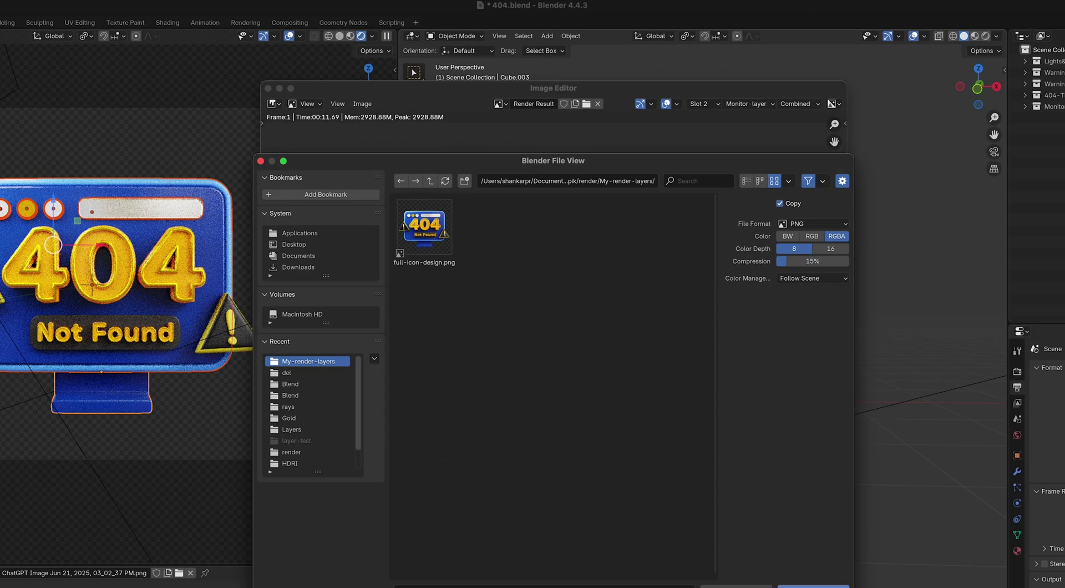
key("Return")
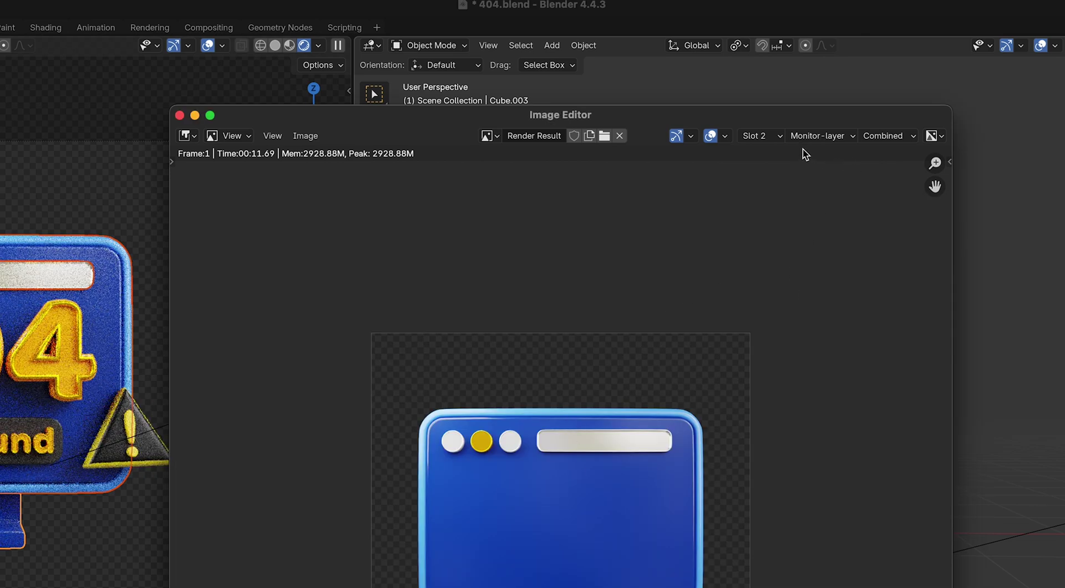
- Display the 404-error-layer of the render result and save it as 4040-text-layer.png
left_click(816, 135)
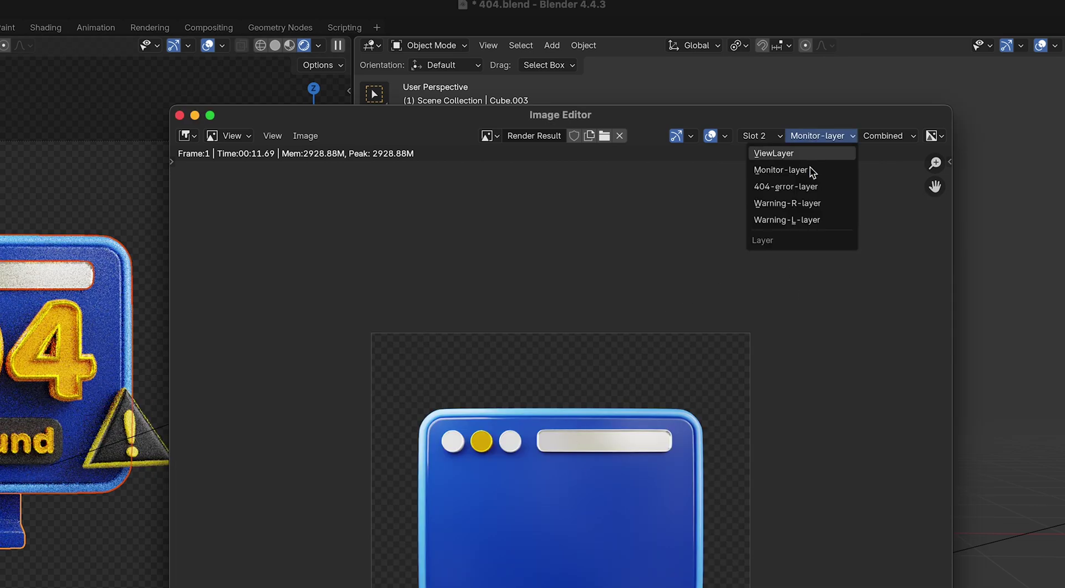
left_click(807, 191)
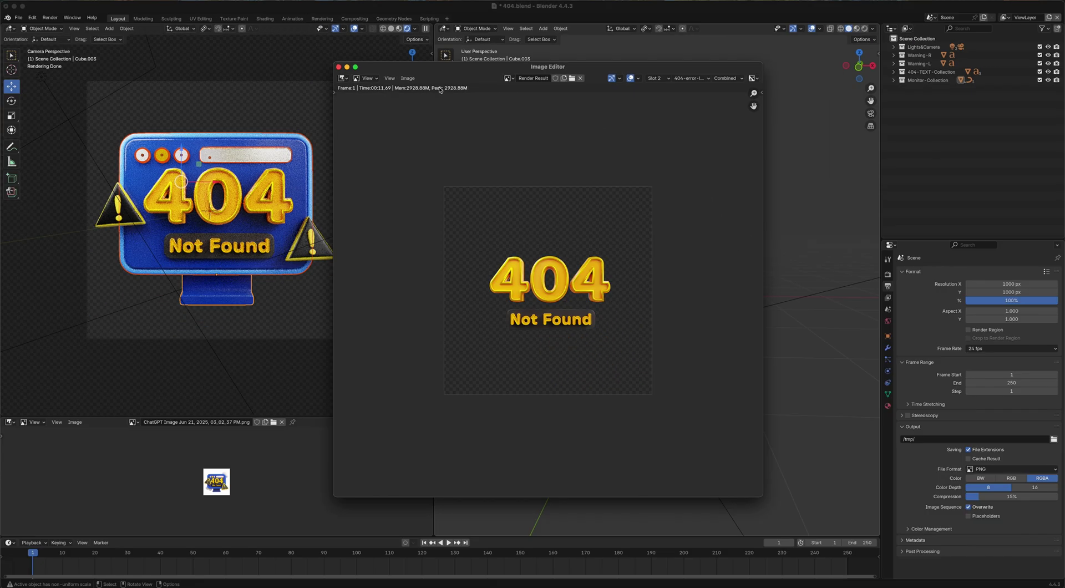
left_click(407, 77)
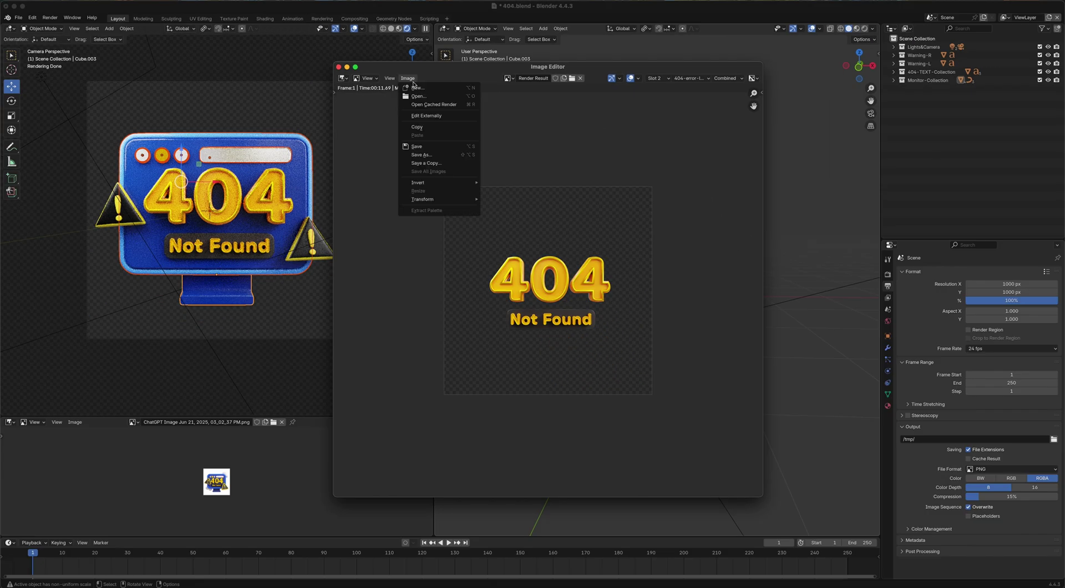
left_click(422, 155)
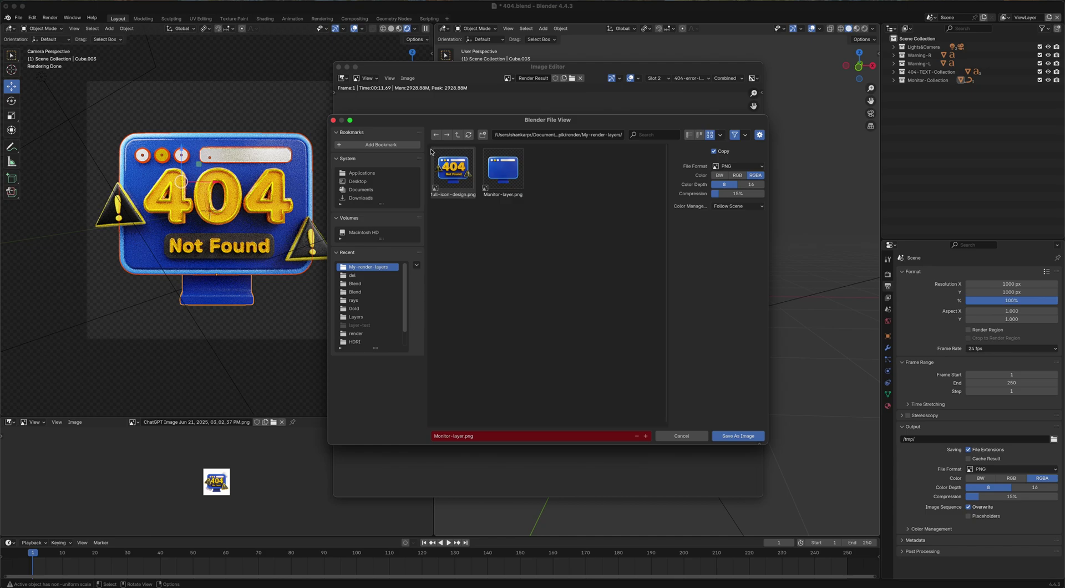
left_click_drag(451, 438, 417, 436)
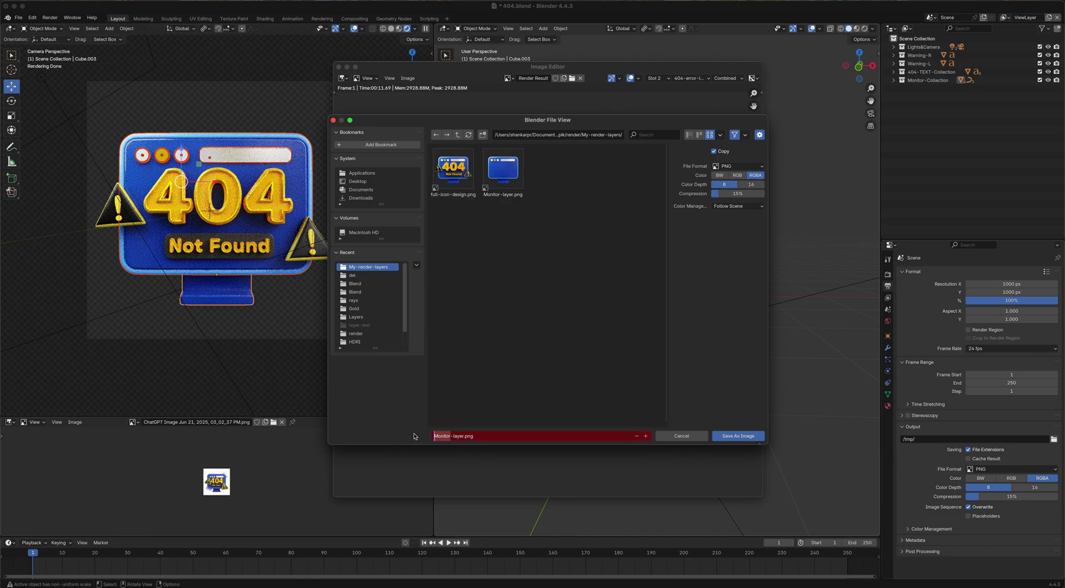
type("4040-text")
left_click(736, 436)
left_click(737, 436)
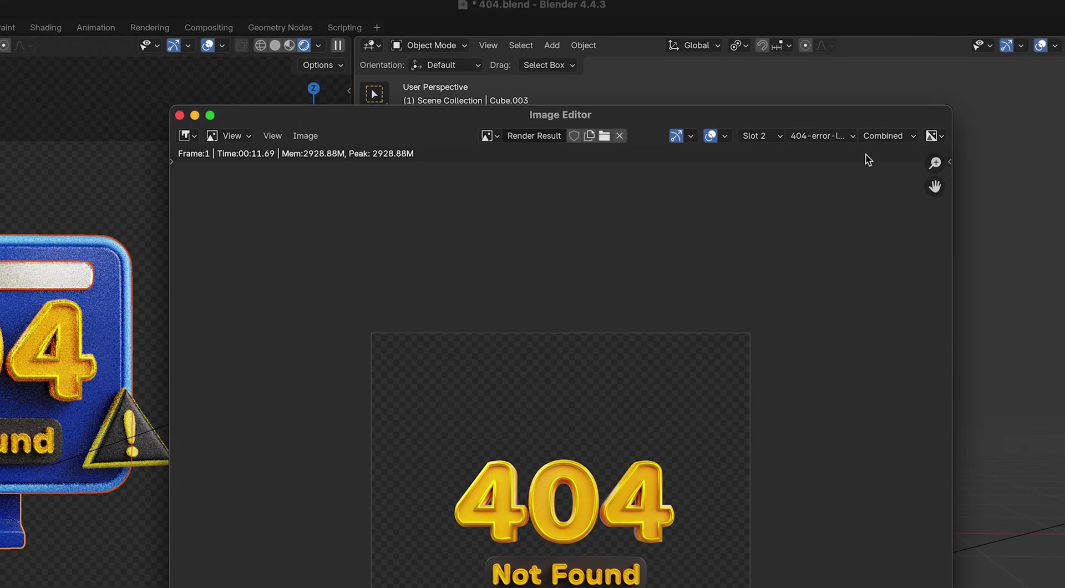
- Display the Warning-R-layer of the render result and save it as Warning-R-layer.png
left_click(815, 136)
left_click(813, 218)
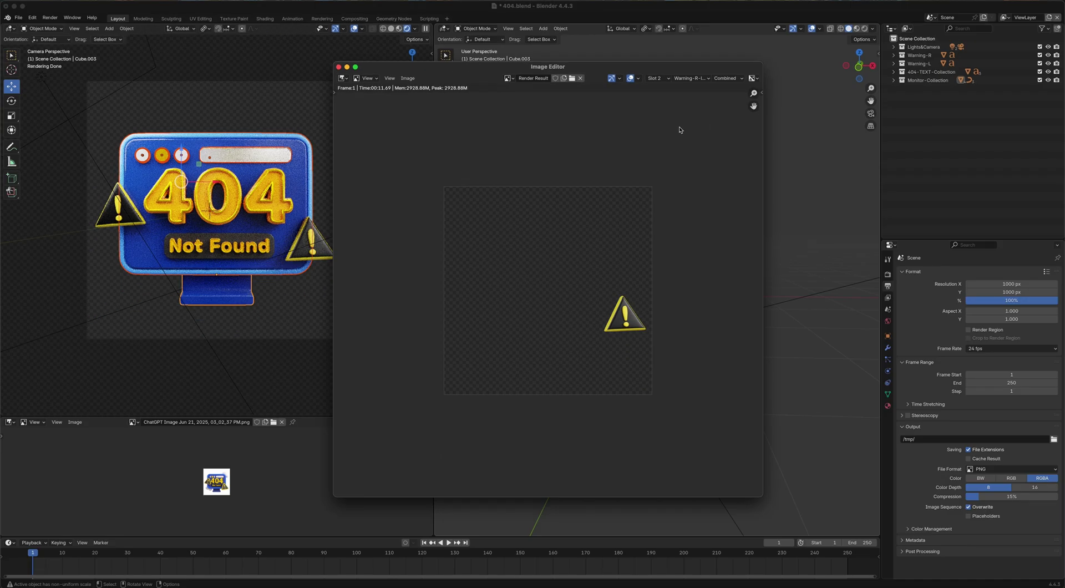
left_click(405, 77)
left_click(419, 152)
type("War")
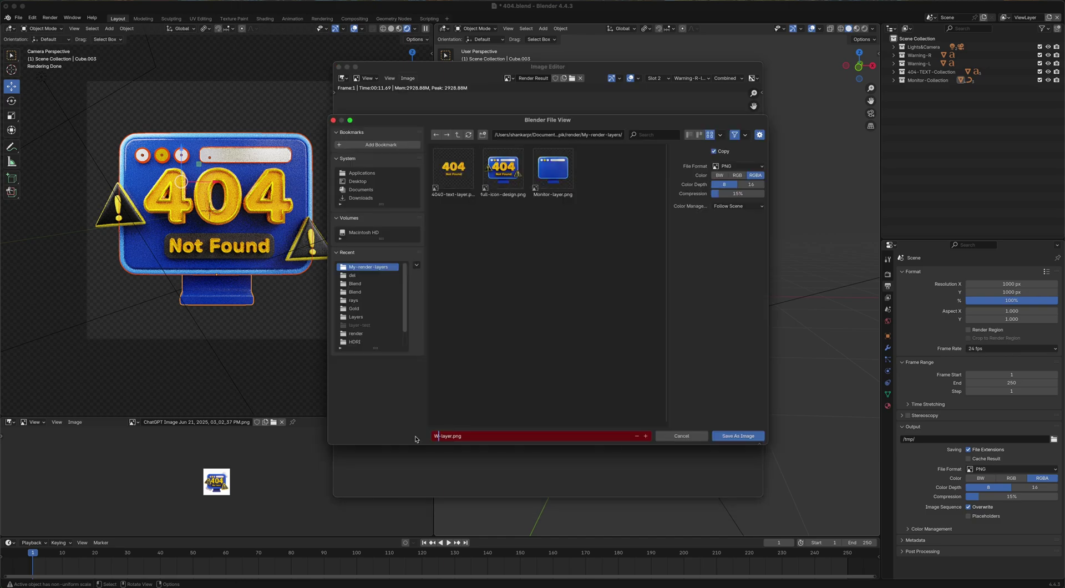
type("ning-R")
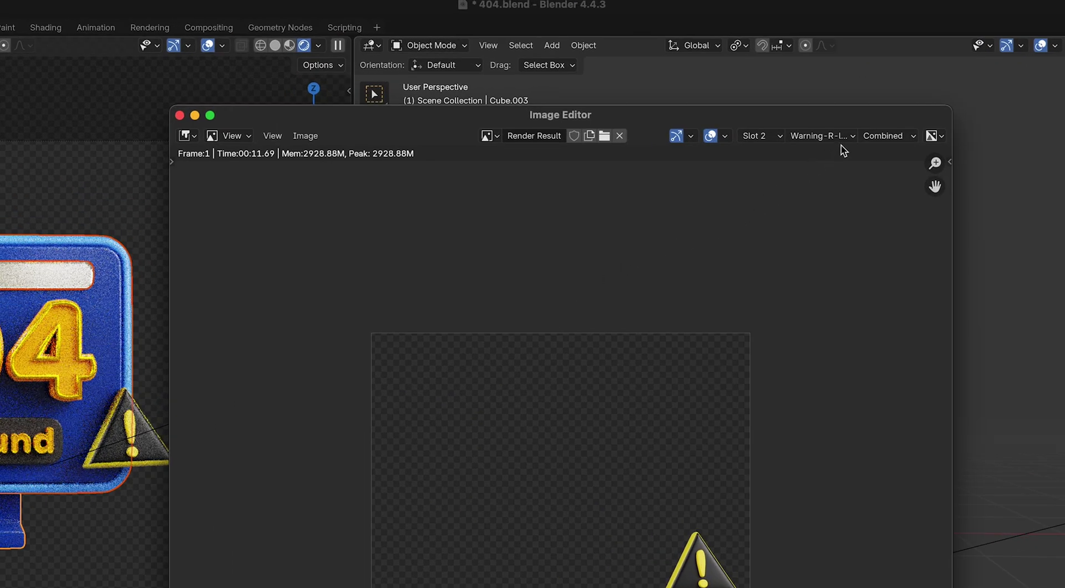
- Display the Warning-L-layer of the render result, save it as Warning-L-layer.png and close the render window
left_click(701, 79)
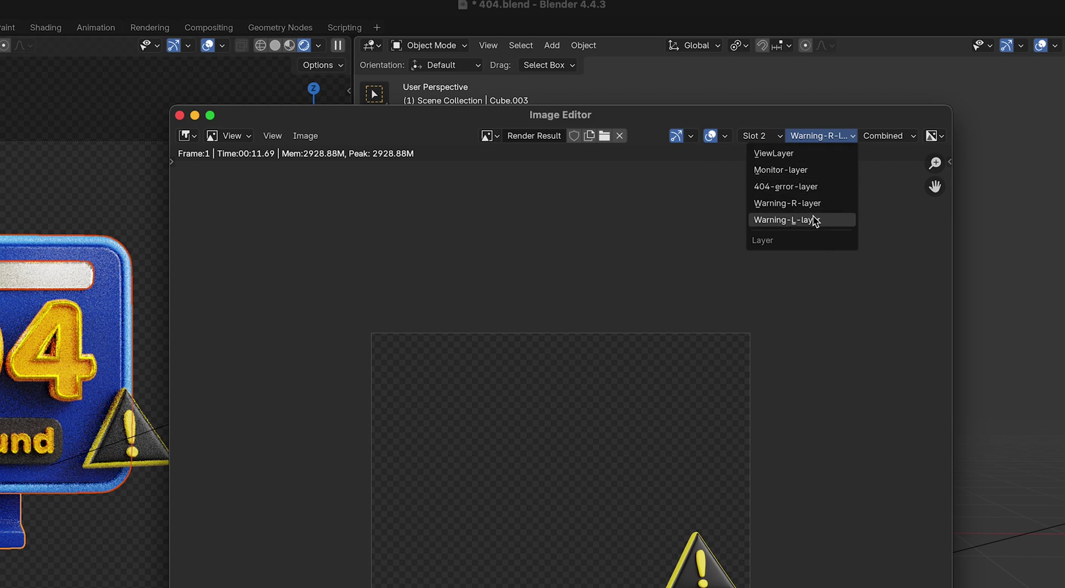
left_click(810, 220)
left_click(418, 78)
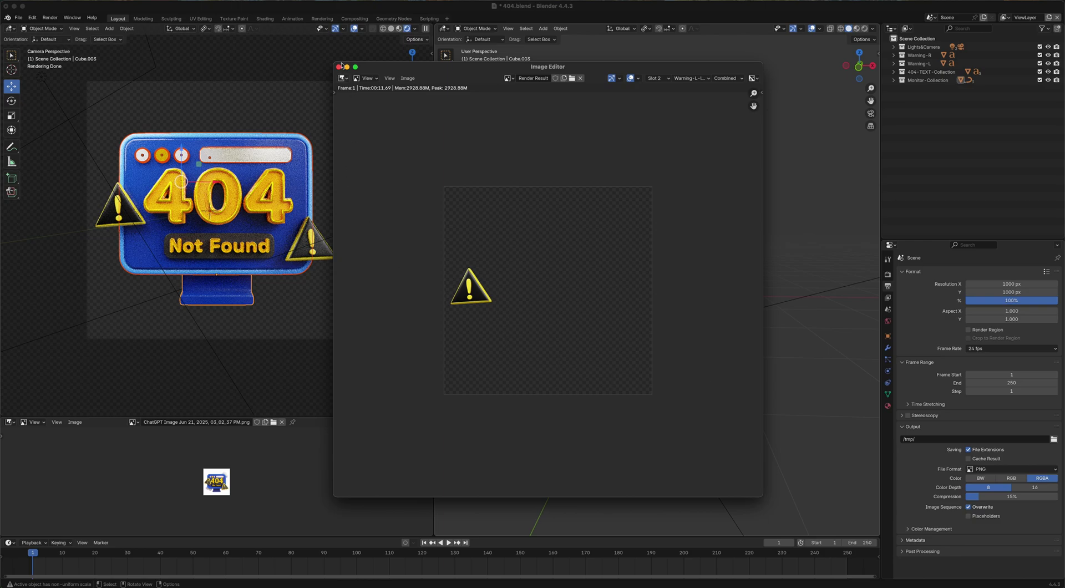
left_click(339, 67)
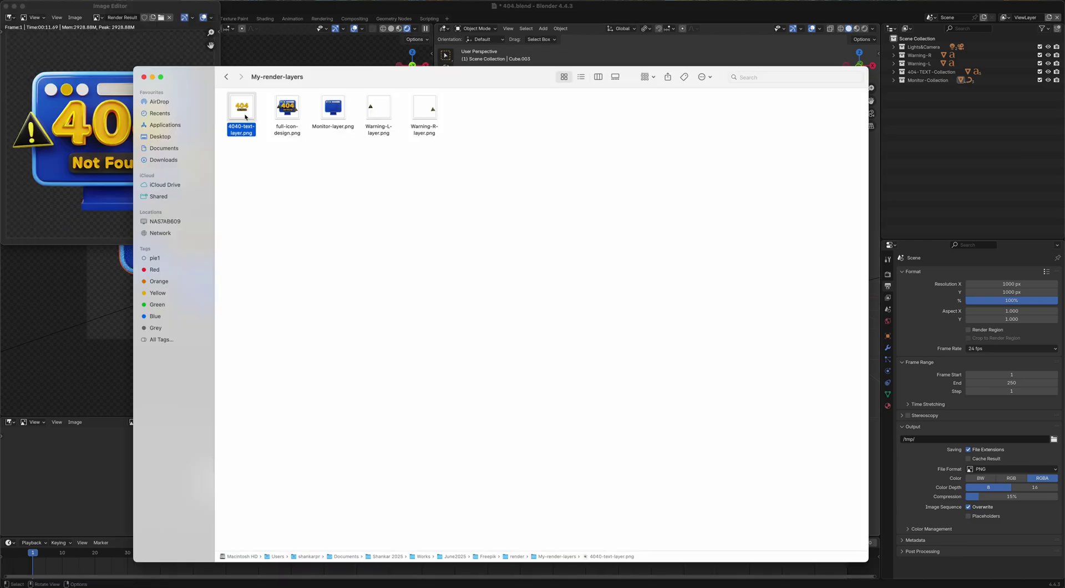
- Preview the saved layer images one after another in the My-render-layers folder in Finder
key("space")
key("Right")
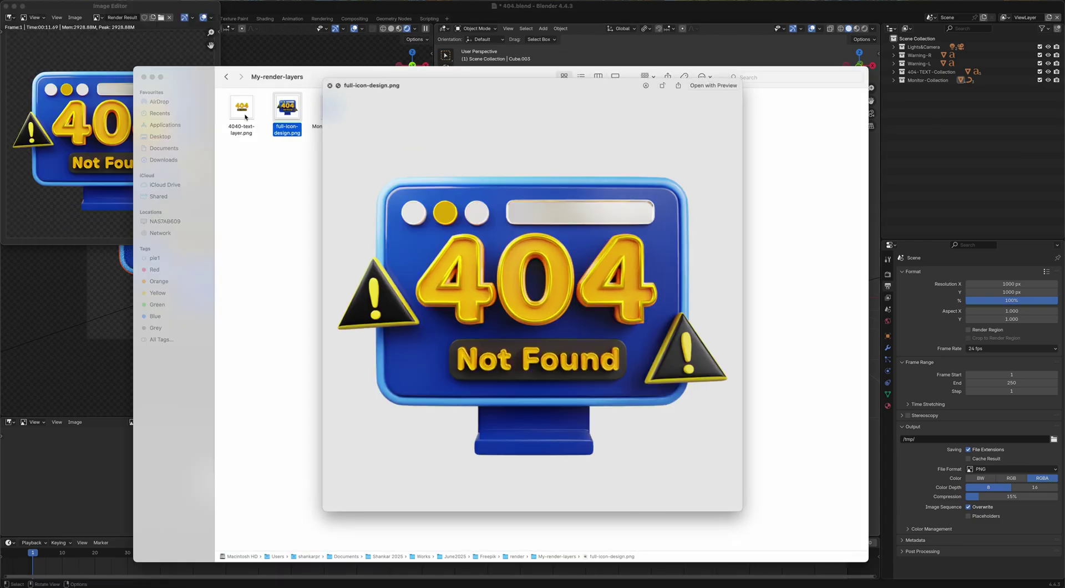
key("Right")
key("Right")
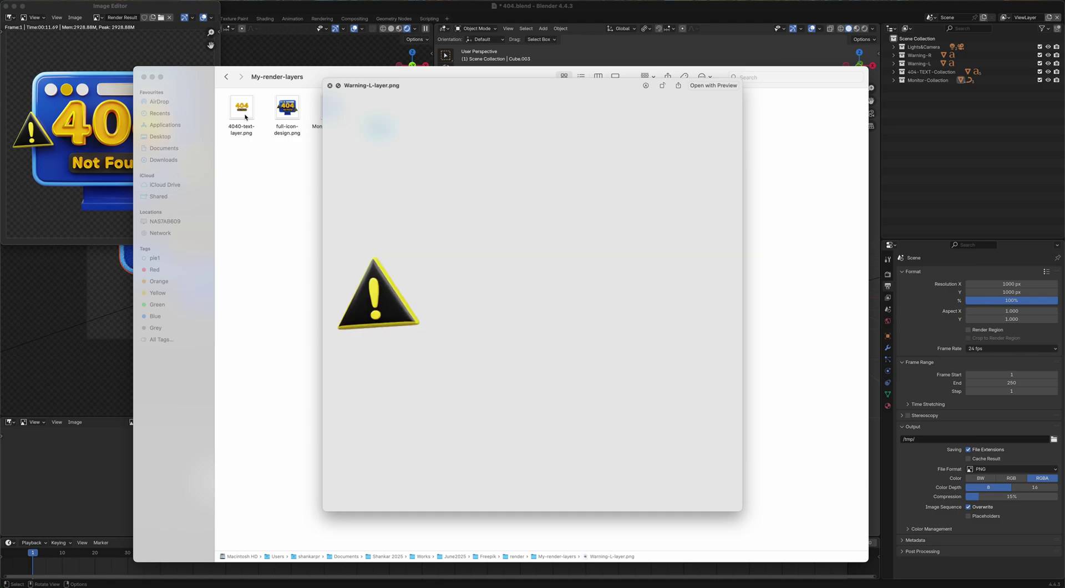
key("Right")
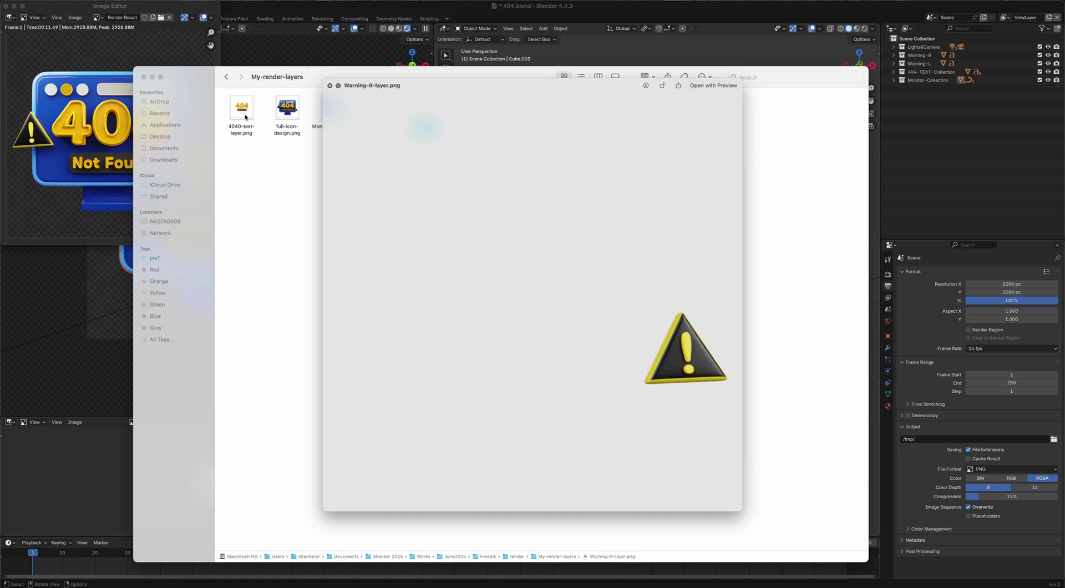
key("space")
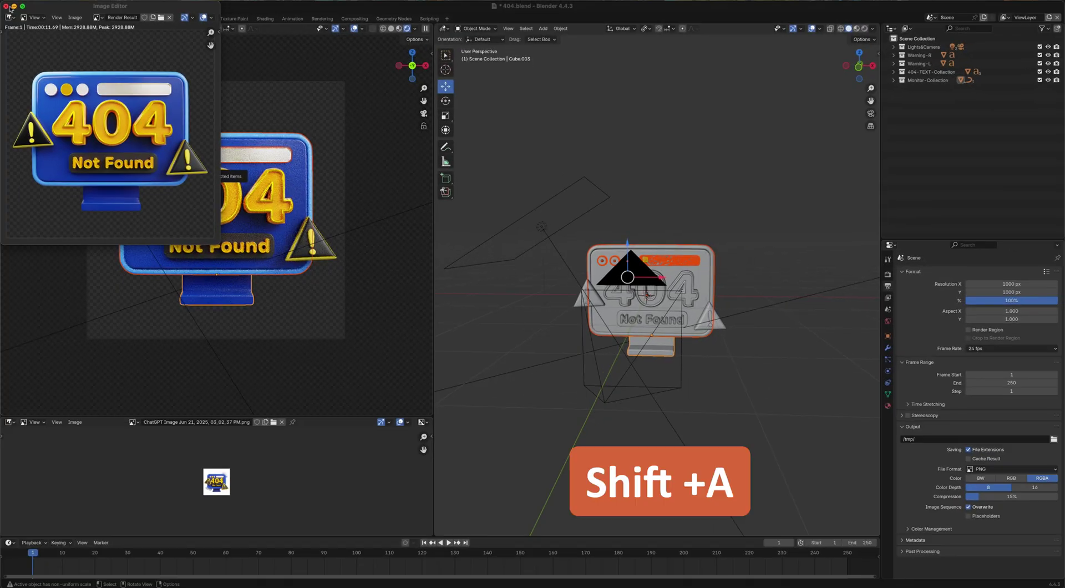
- Return to Blender, close the floating image window and add a mesh plane to the scene
left_click(7, 7)
left_click(670, 194)
scroll(670, 194, "up", 3)
middle_click_drag(671, 194, 579, 196)
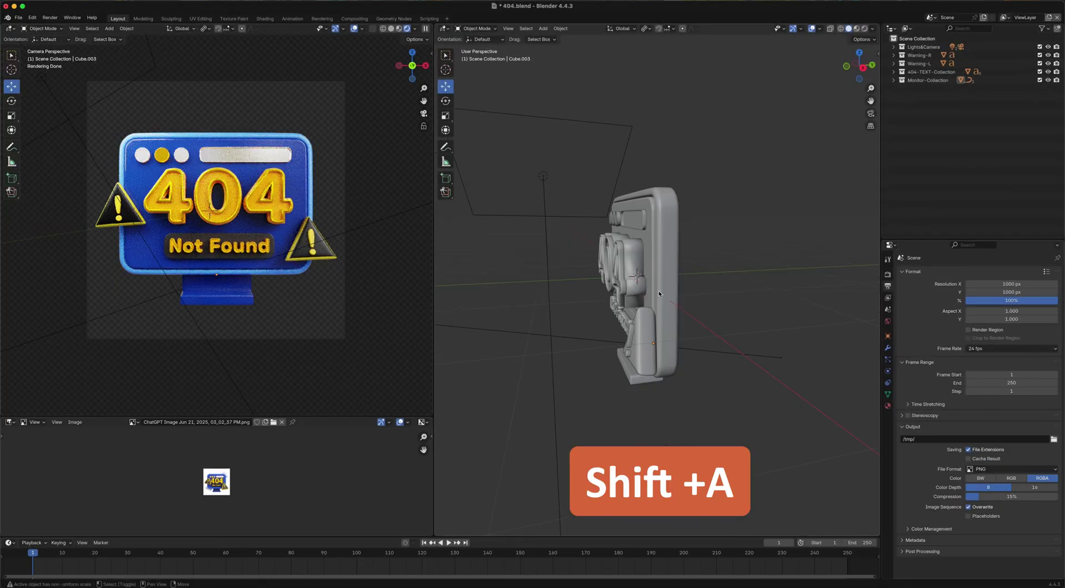
key("shift+a")
mouse_move(638, 301)
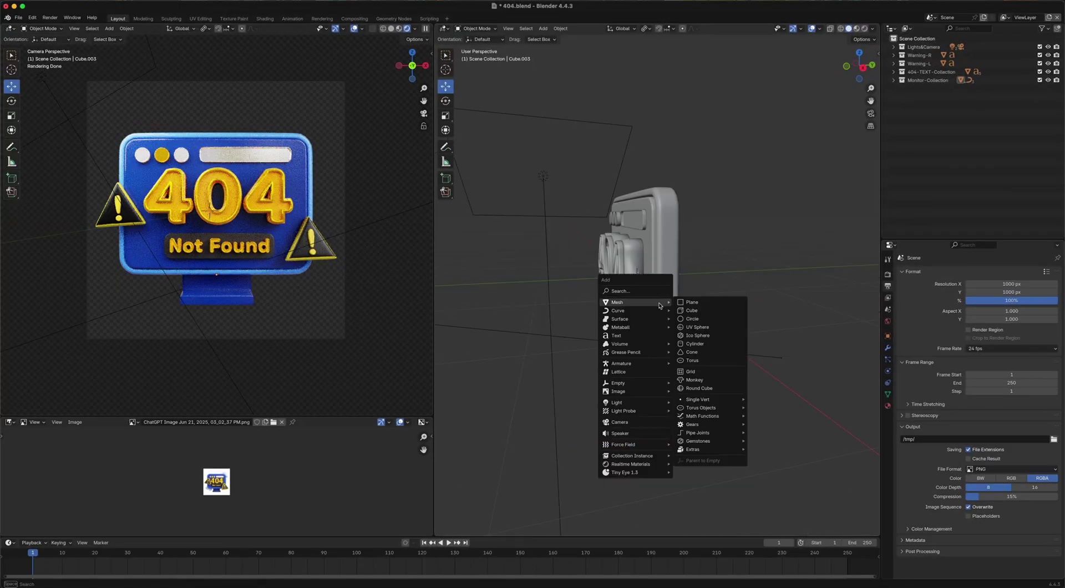
left_click(699, 302)
middle_click_drag(700, 302, 685, 304)
- Rotate the plane 90° about X and move it along Y to just in front of the monitor screen
type("r")
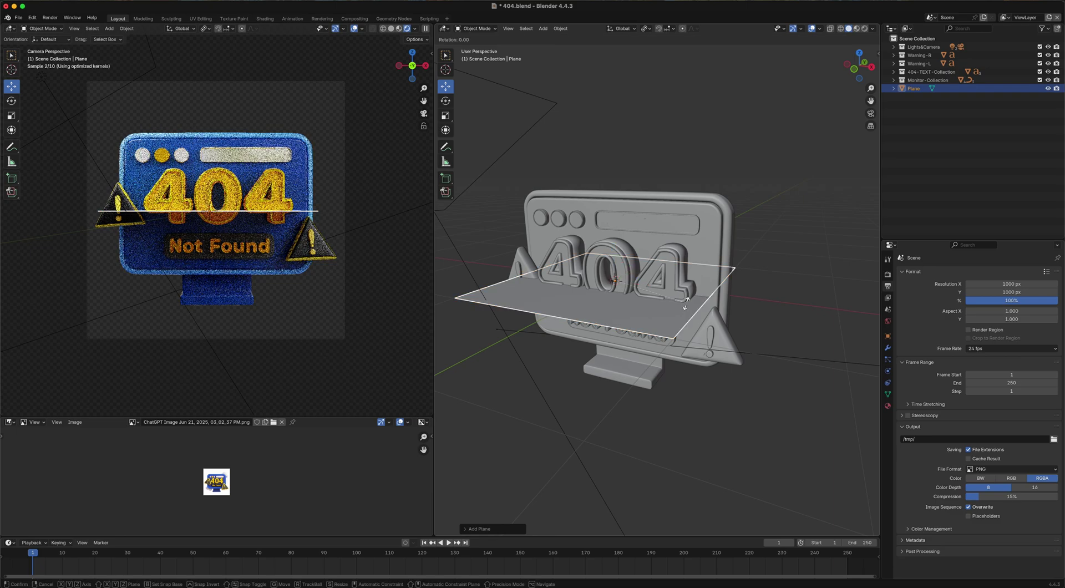
type("x")
type("90")
key("Return")
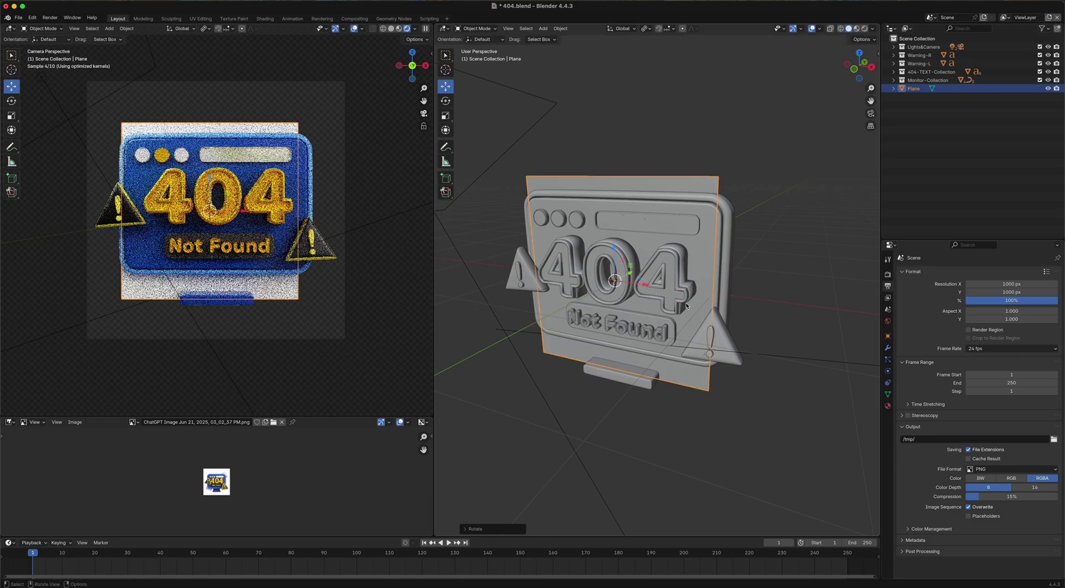
middle_click_drag(685, 303, 656, 287)
left_click_drag(665, 271, 652, 274)
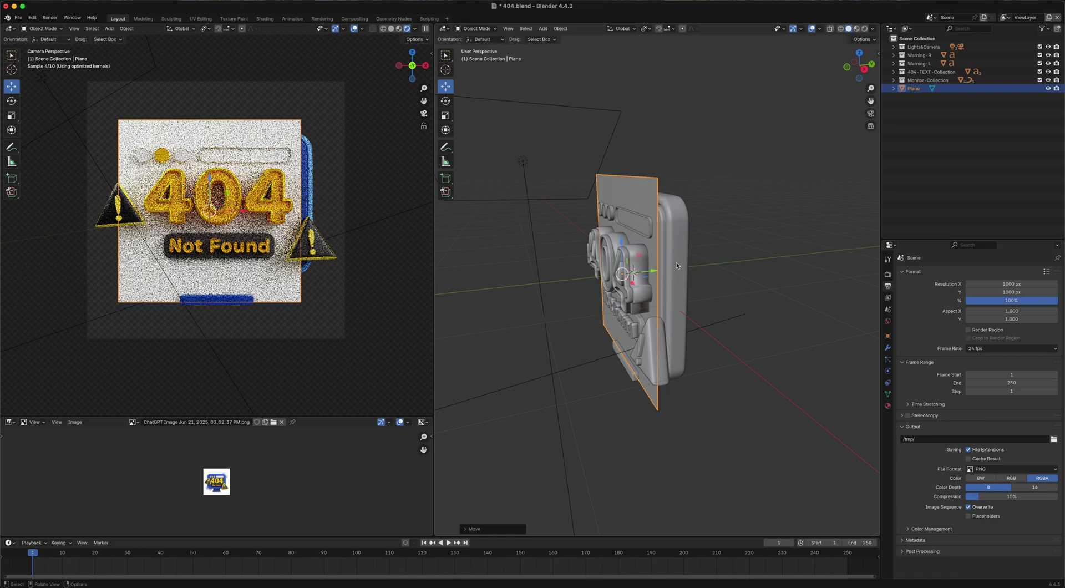
- In Edit Mode, move the plane's right-hand edge outward along X to just beyond the monitor's side
middle_click_drag(676, 262, 749, 269)
key("Tab")
left_click(726, 179)
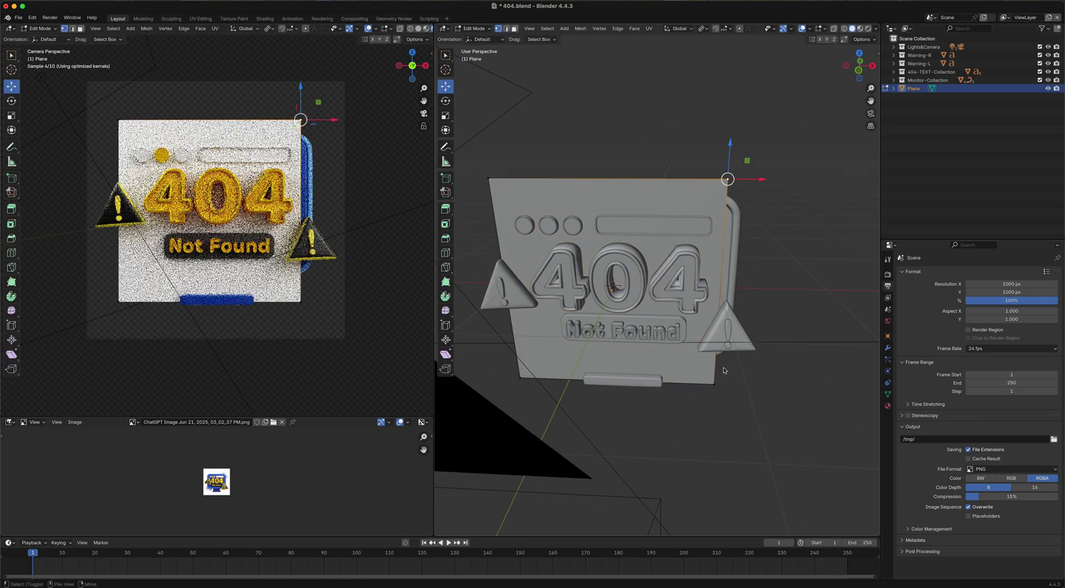
left_click(714, 384, "shift")
middle_click_drag(740, 310, 779, 309, "shift")
left_click_drag(791, 294, 807, 293)
- Extrude the plane's right-hand edge backward along Y so it covers the monitor's side
middle_click_drag(807, 294, 625, 404)
key("g")
key("y")
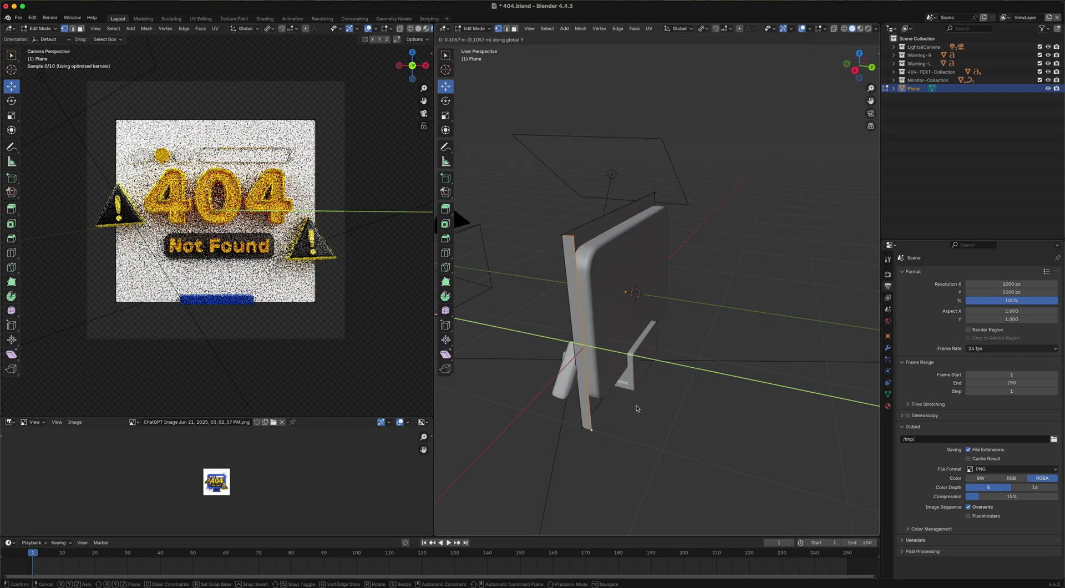
left_click(677, 415)
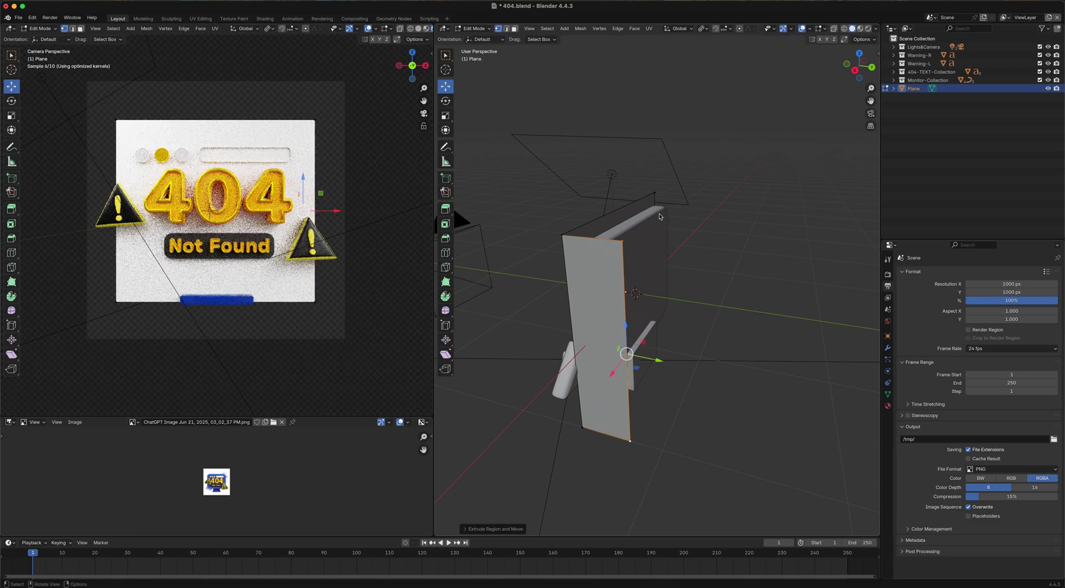
- Extrude the plane's opposite side edge backward along Y to cover the monitor's other side, and return to Object Mode
middle_click_drag(756, 328, 694, 313)
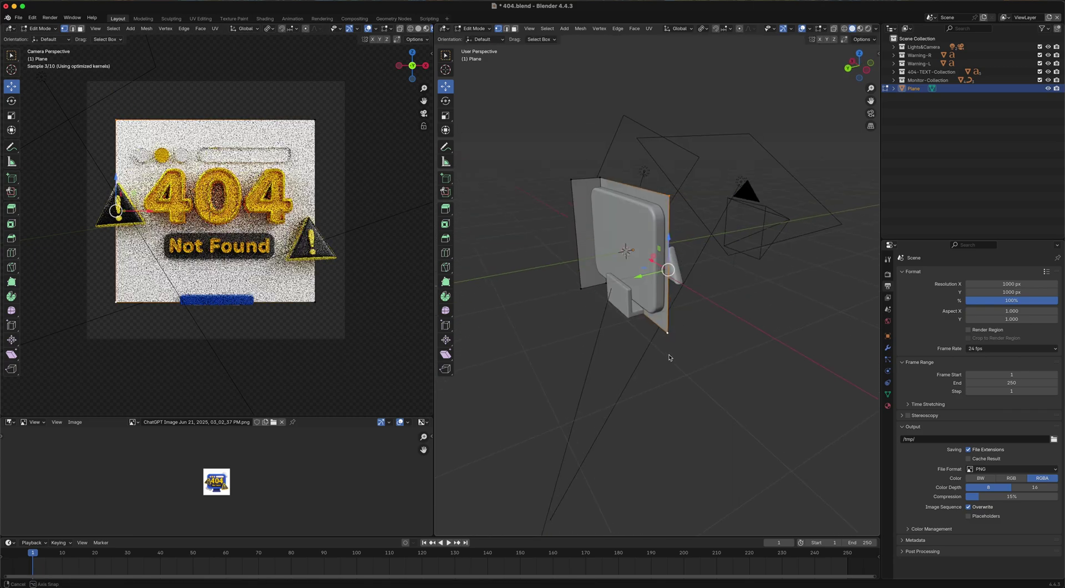
key("g")
key("y")
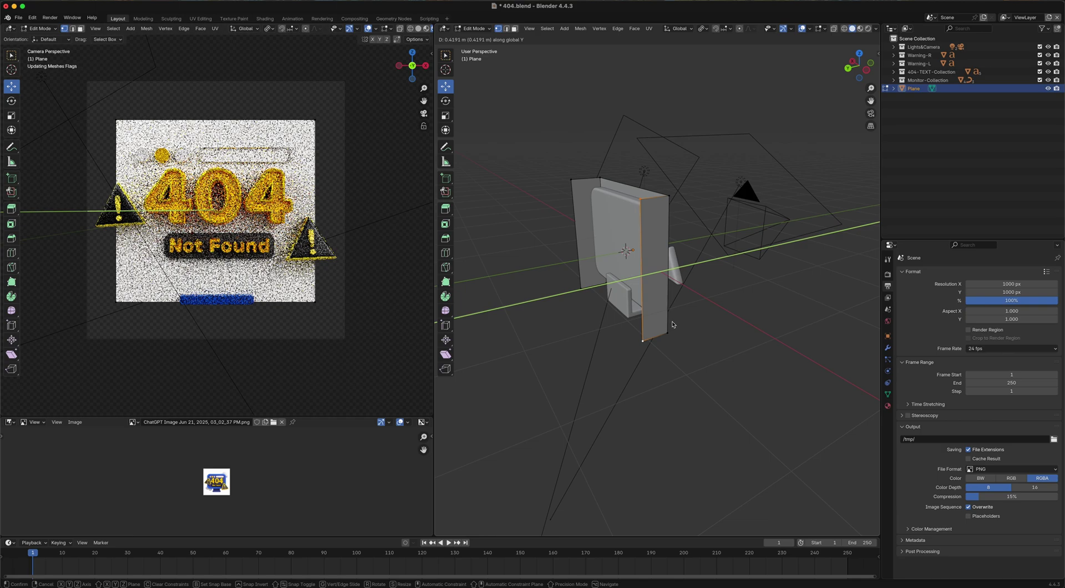
left_click(665, 326)
middle_click_drag(713, 321, 561, 344)
scroll(648, 326, "up", 3)
key("Tab")
scroll(686, 296, "down", 3)
middle_click_drag(686, 295, 704, 272)
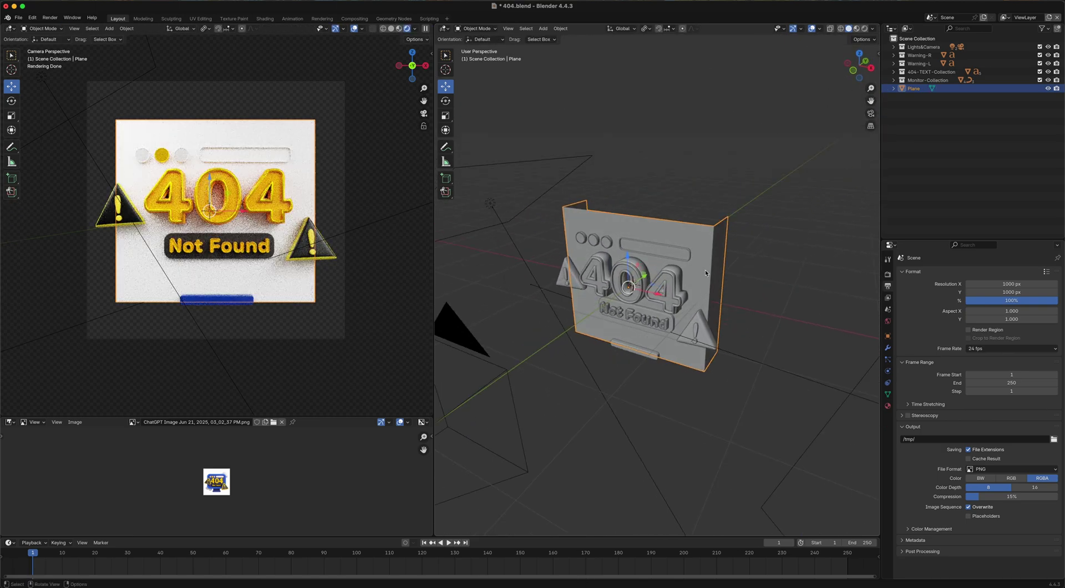
- Switch the user-perspective viewport to Material Preview shading
middle_click_drag(759, 341, 780, 325)
key("z")
key("Escape")
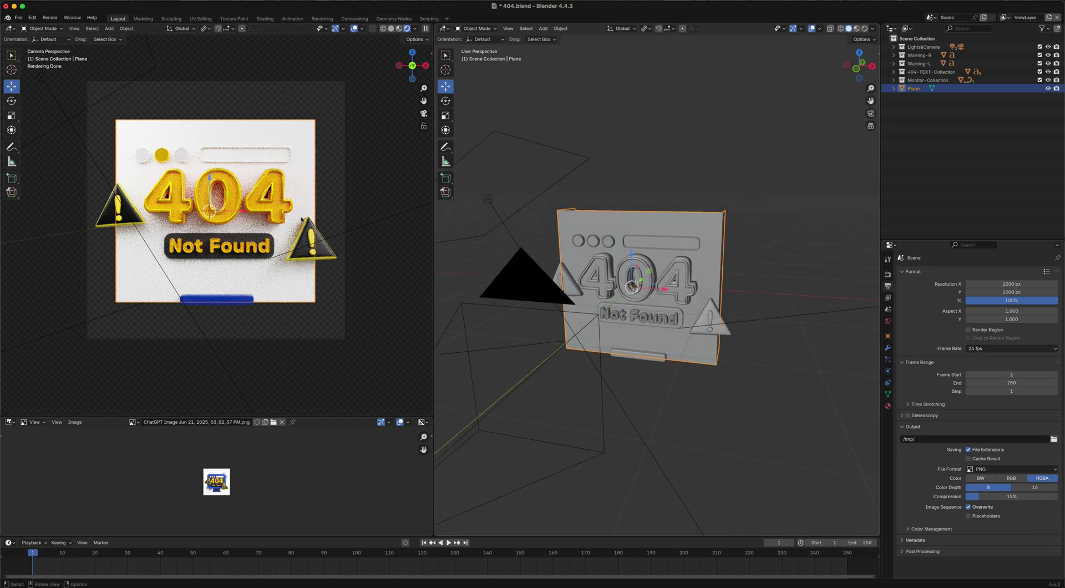
key("z")
left_click(832, 395)
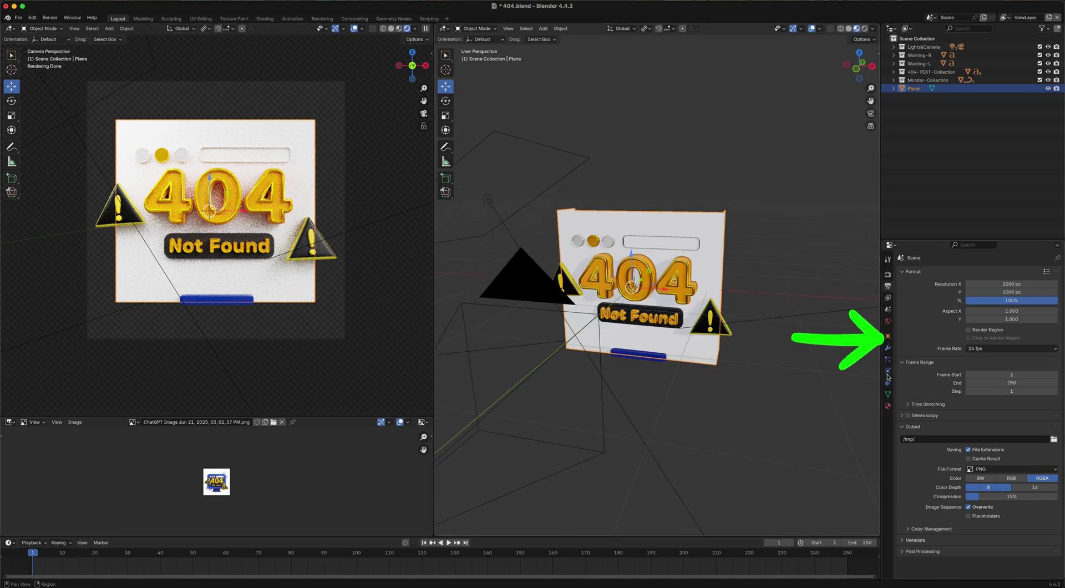
- Enable Shadow Catcher in the plane's object visibility settings and deselect the plane
left_click(887, 336)
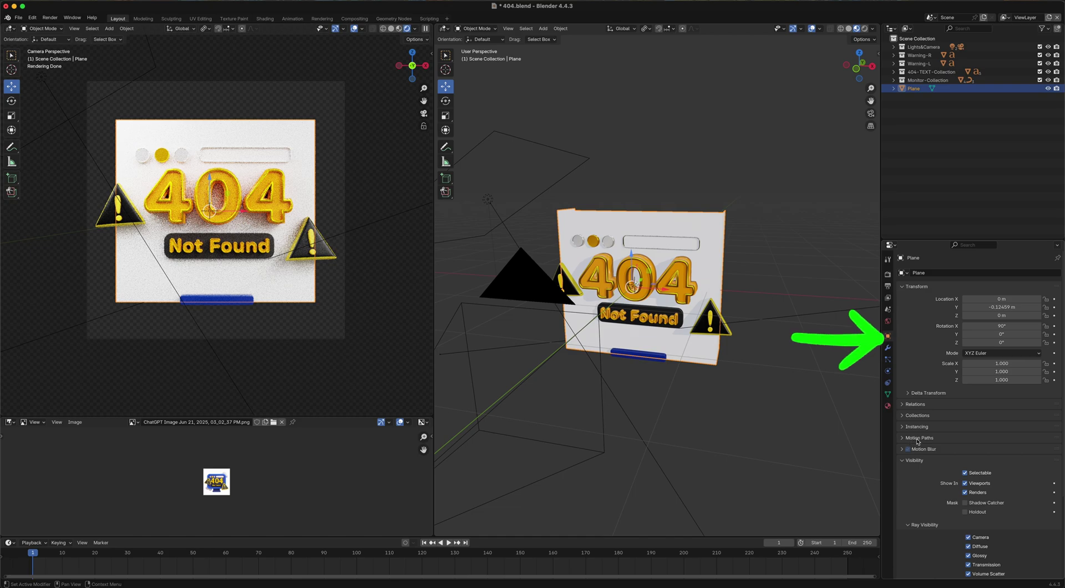
scroll(923, 451, "down", 5)
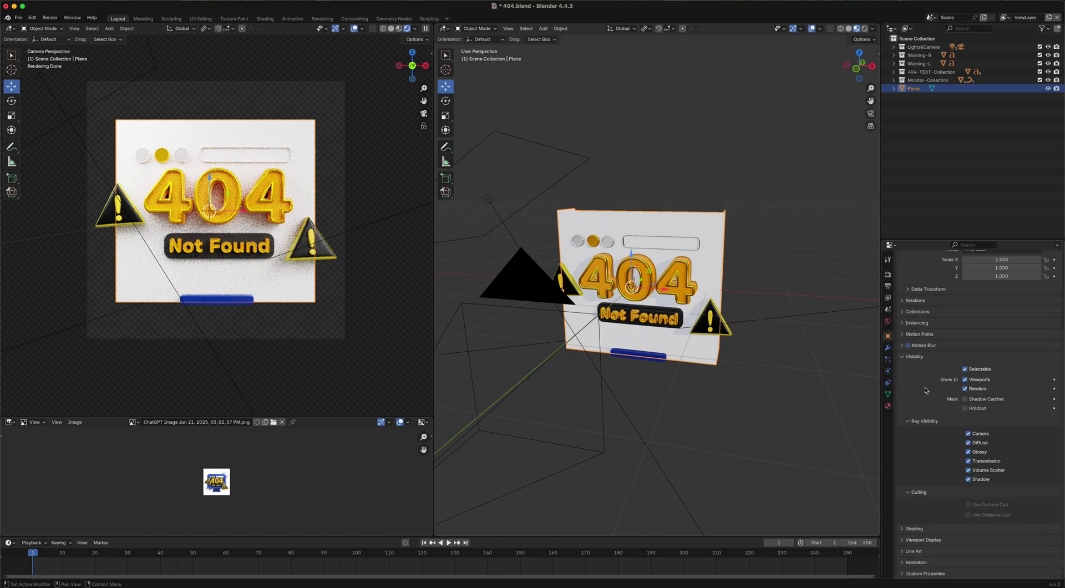
left_click(965, 399)
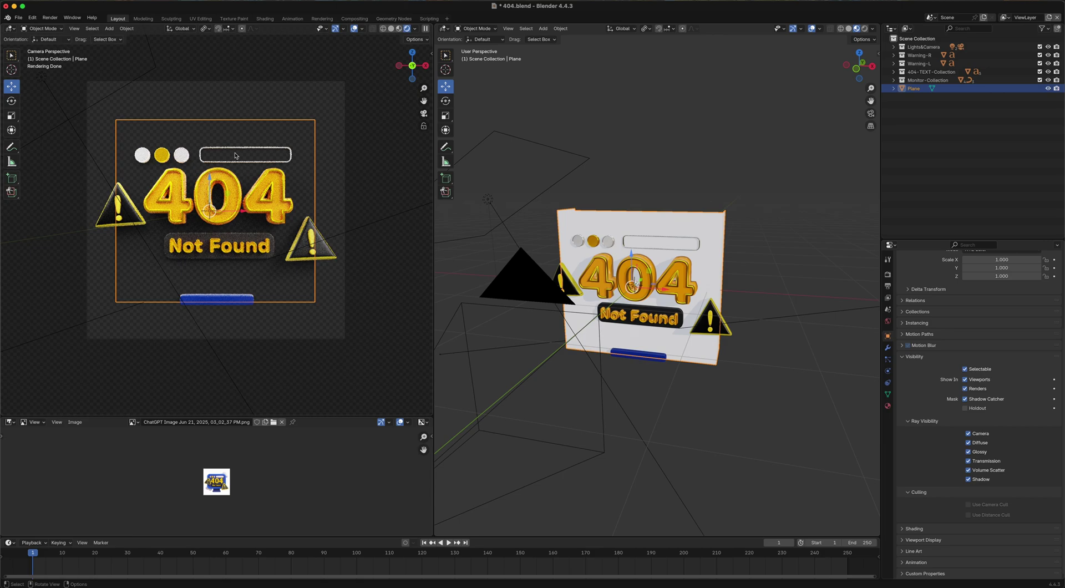
left_click(559, 126)
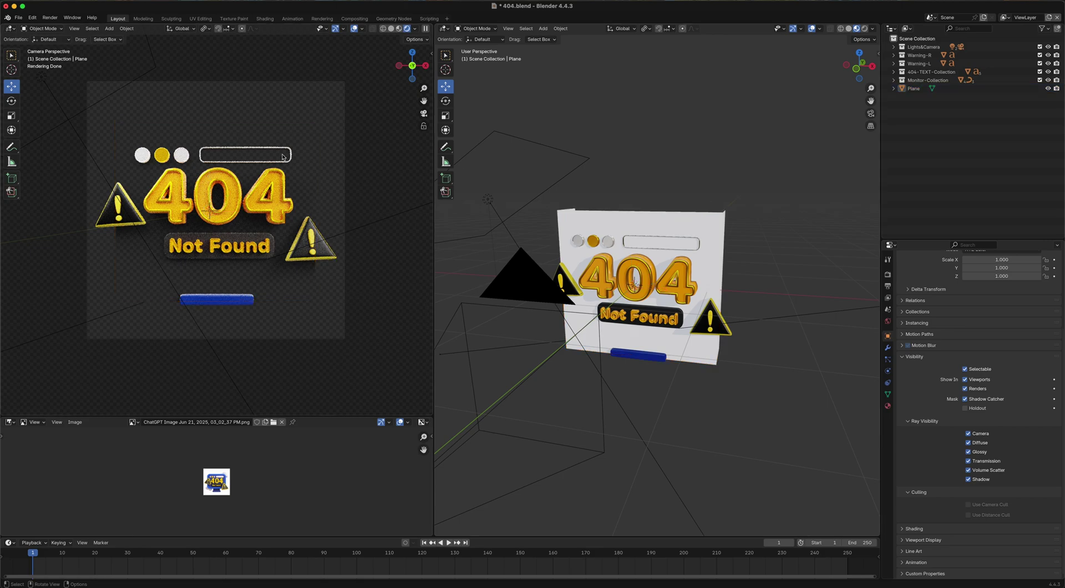
- Move the plane into a new collection named Shadow-catcher and collapse that collection in the outliner
left_click(620, 219)
key("m")
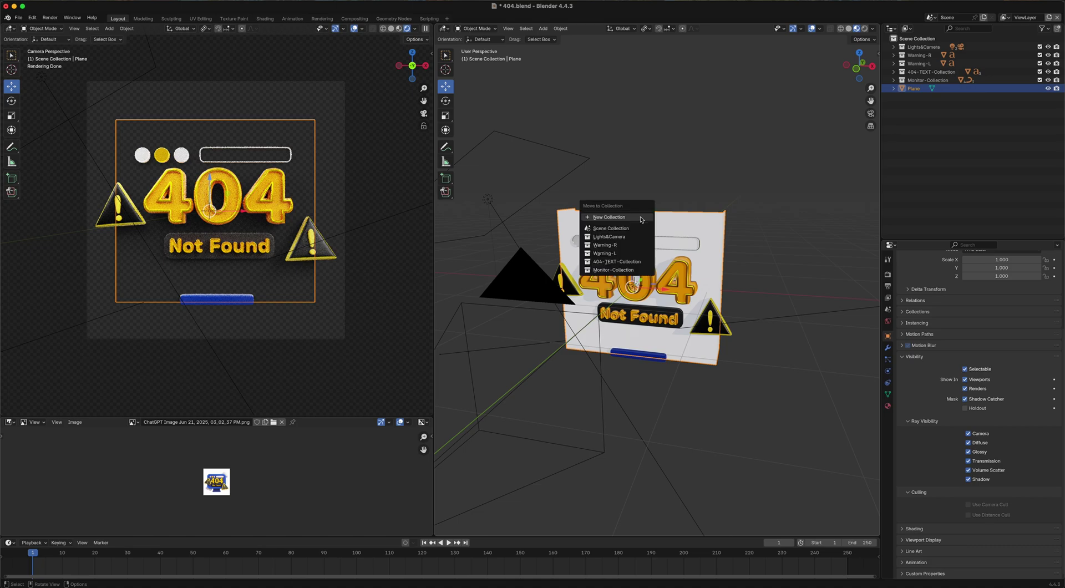
left_click(641, 219)
type("sHA")
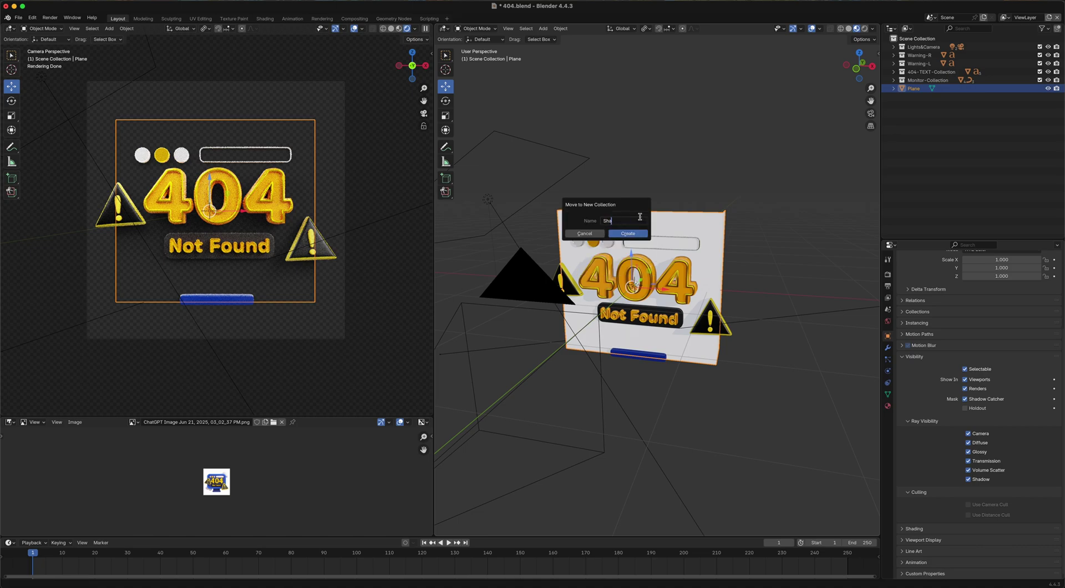
type("dow-catcher")
left_click(628, 233)
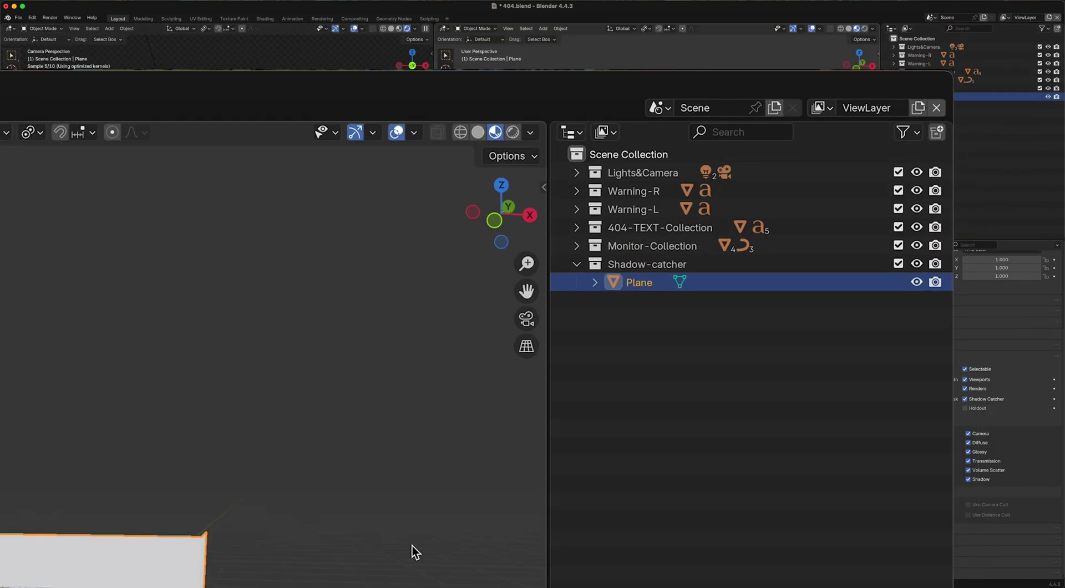
left_click(576, 264)
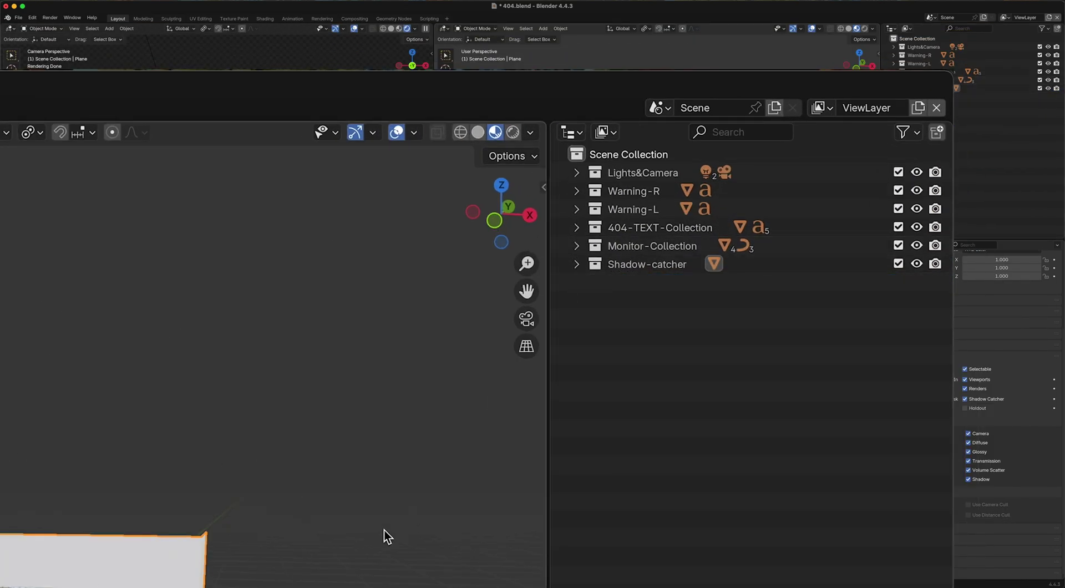
- Check the collections included in the Monitor, 404-error, Warning-R and Warning-L view layers, and exclude Shadow-catcher from the main ViewLayer
left_click(644, 248)
left_click(642, 196)
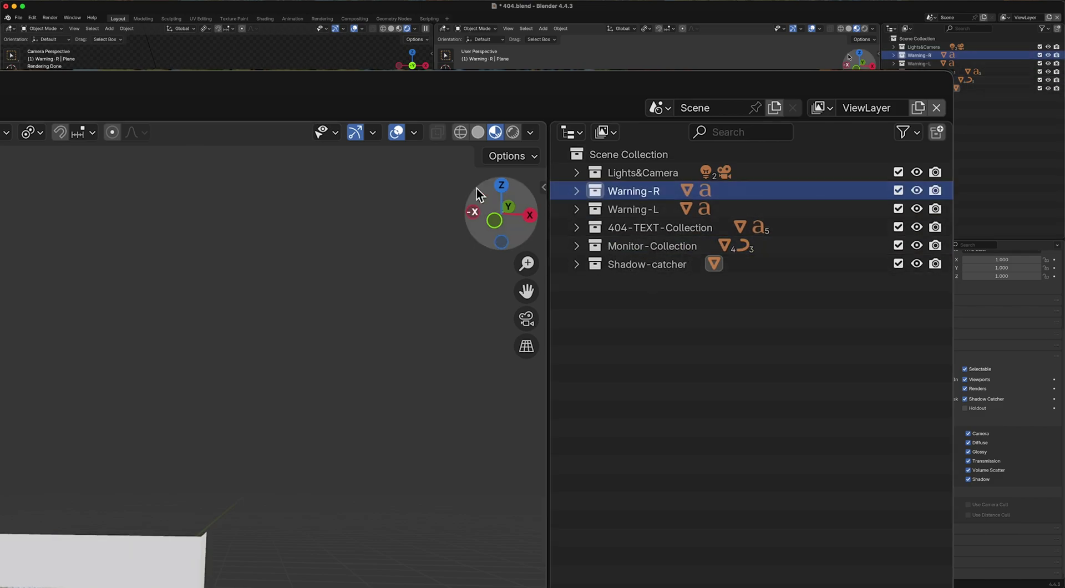
left_click(820, 110)
left_click(621, 154)
left_click(816, 109)
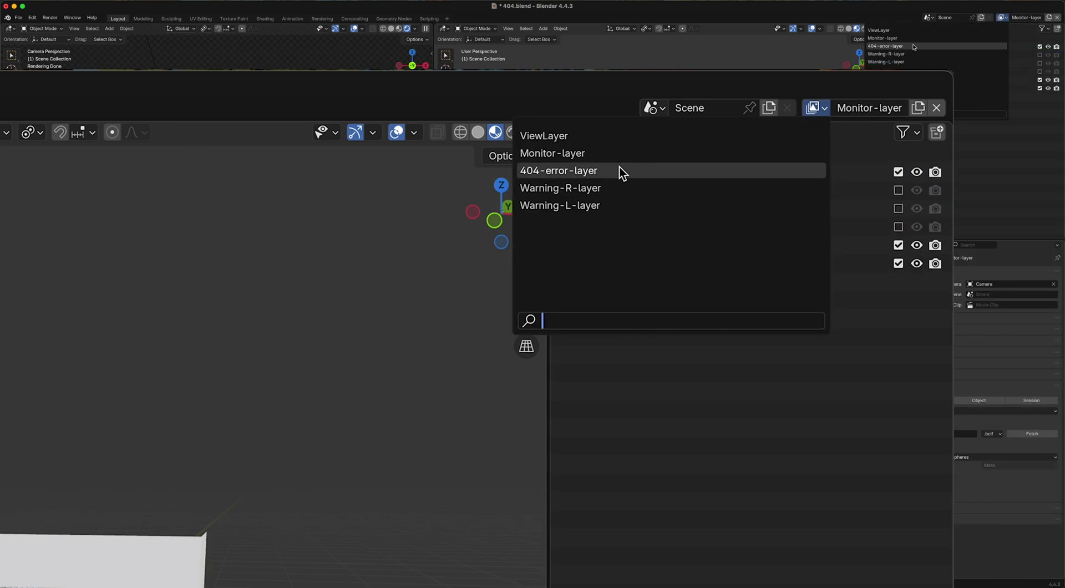
left_click(619, 170)
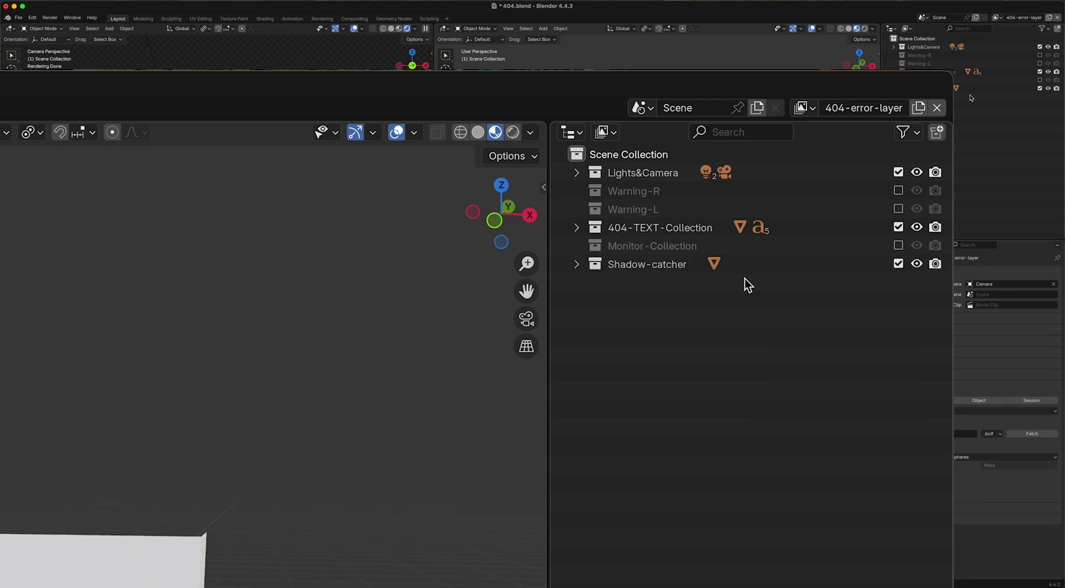
left_click(805, 109)
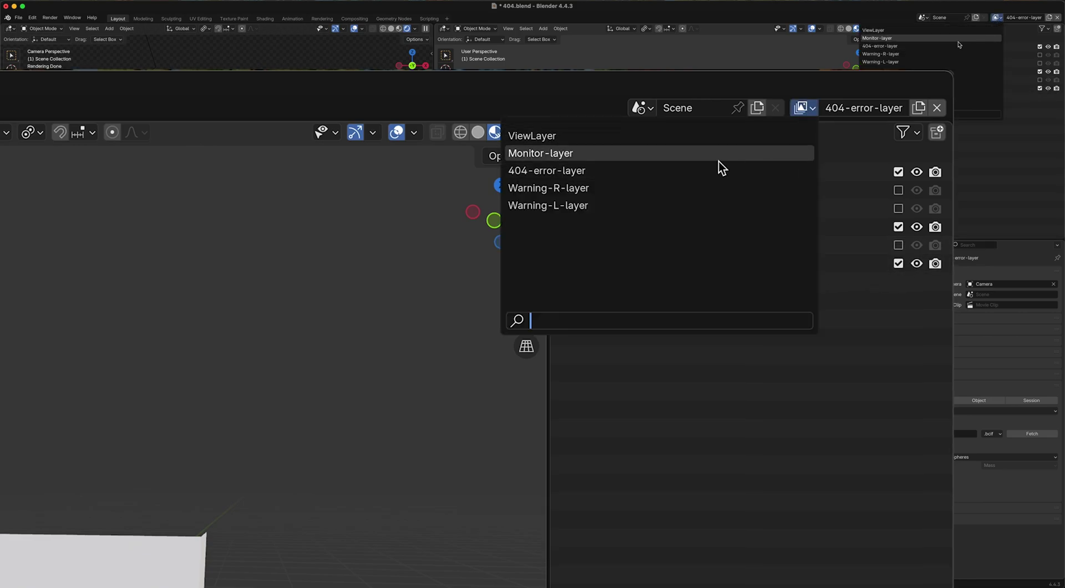
left_click(664, 187)
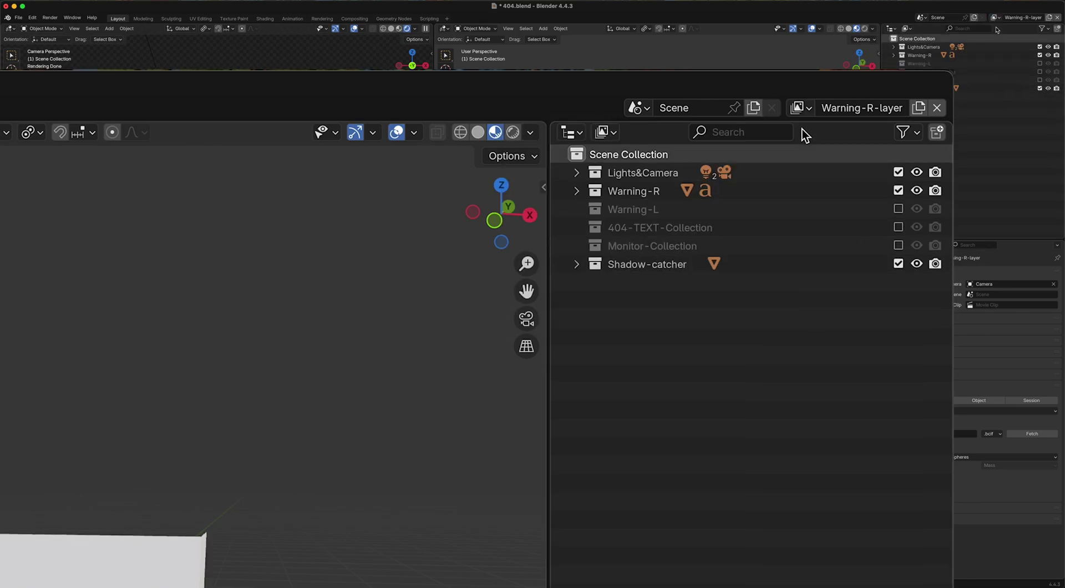
left_click(804, 109)
left_click(658, 212)
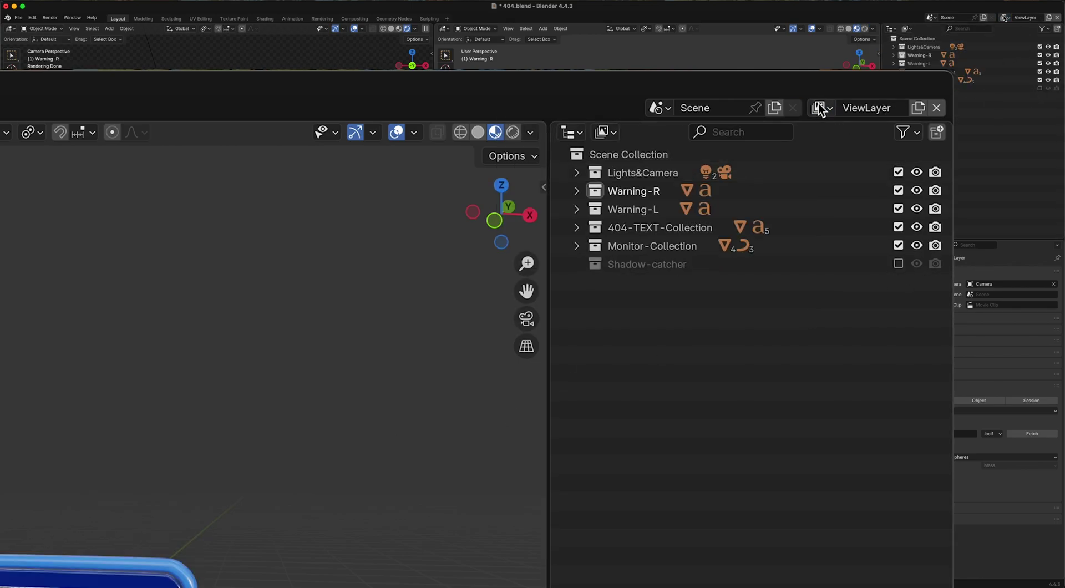
- Exclude the Shadow-catcher collection from the Monitor-layer view layer
left_click(819, 109)
left_click(625, 160)
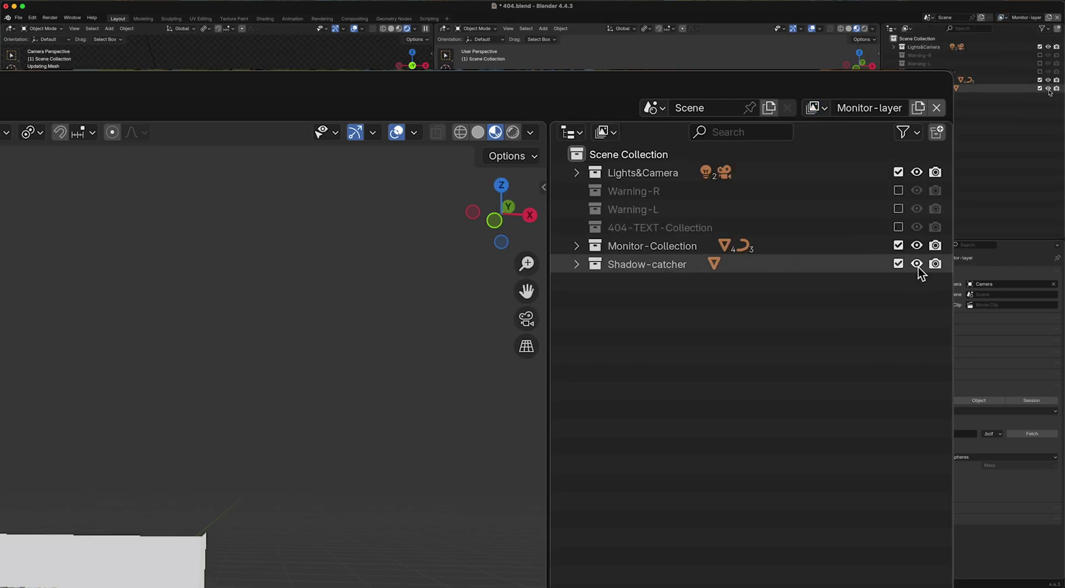
left_click(898, 264)
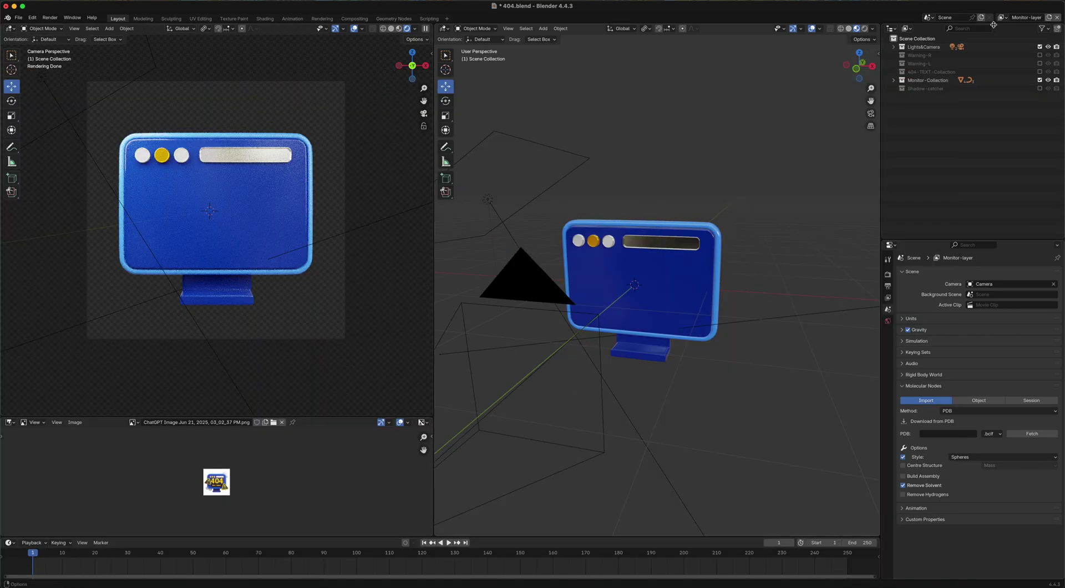
- Return to the main ViewLayer and render the scene, moving and enlarging the render window
left_click(1001, 17)
left_click(929, 35)
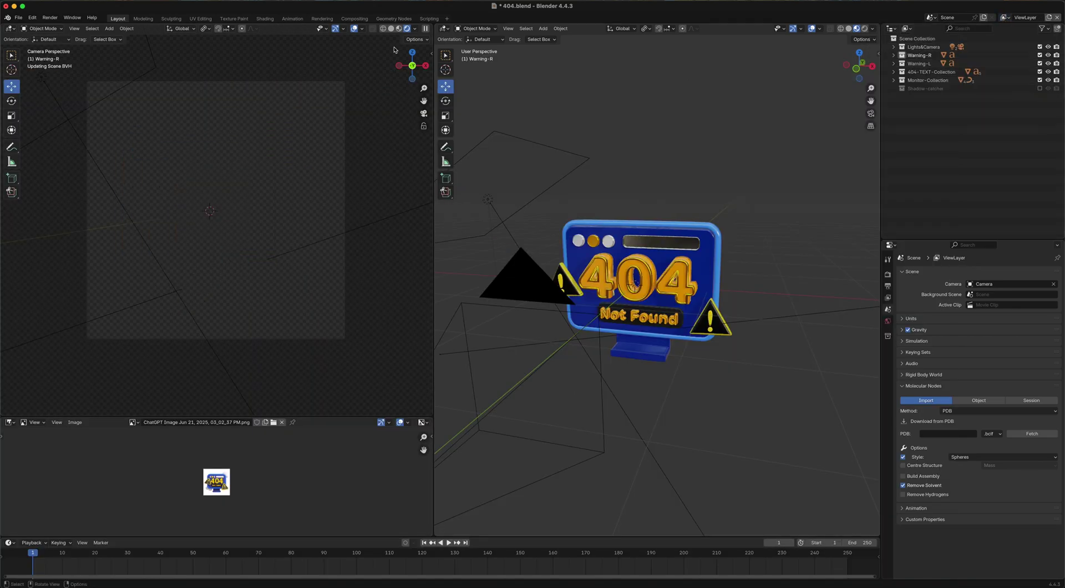
key("F12")
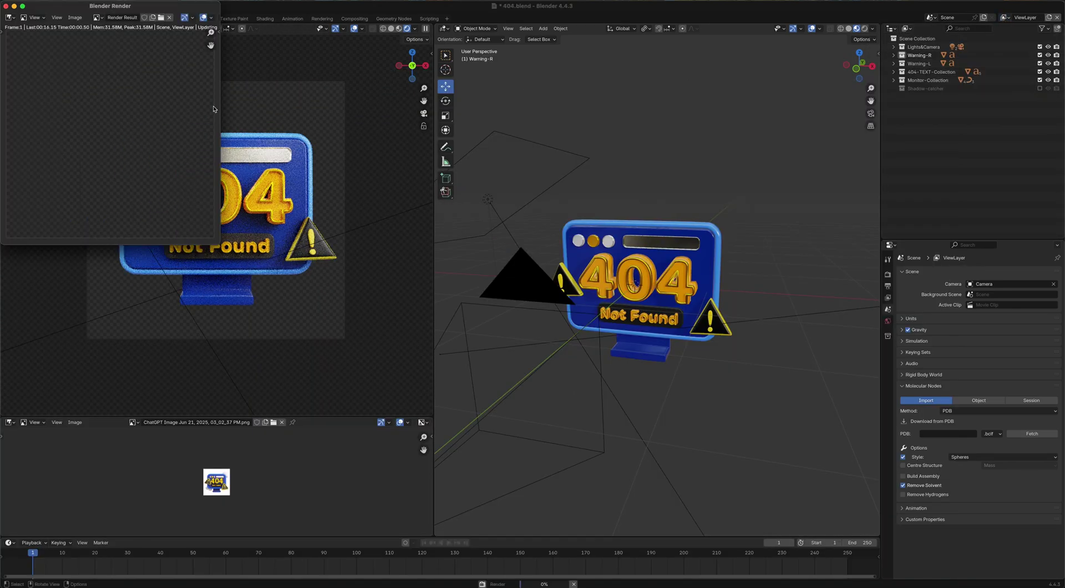
left_click_drag(167, 6, 526, 69)
left_click_drag(580, 307, 774, 513)
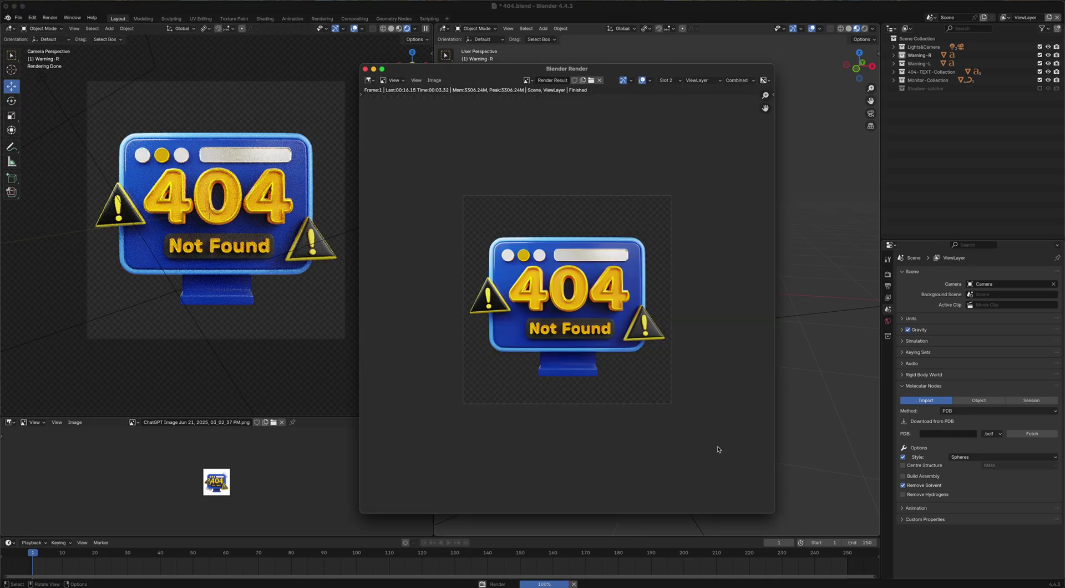
key("F12")
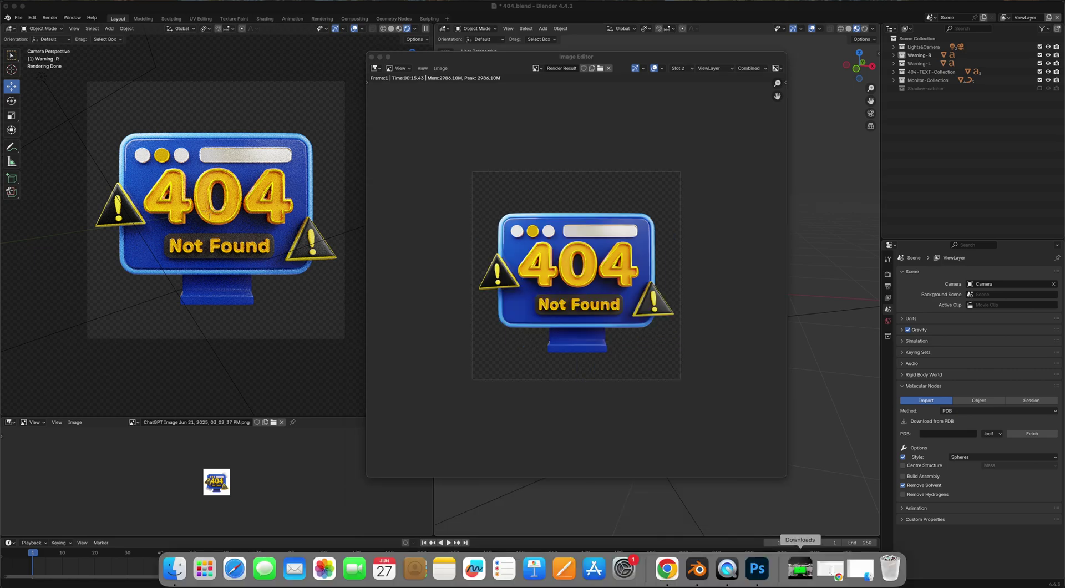
- Save the finished render as an image
left_click(441, 68)
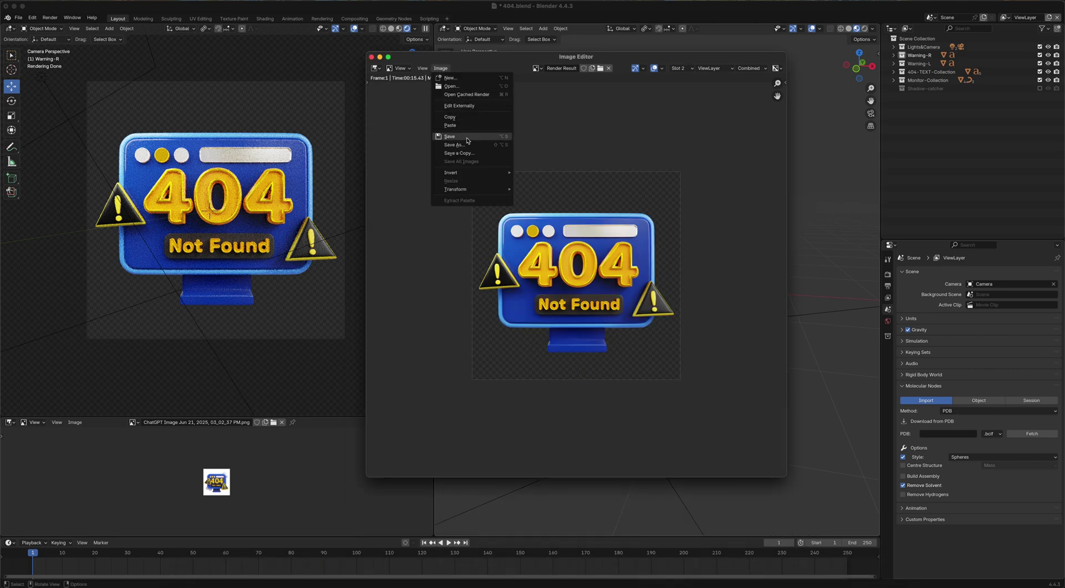